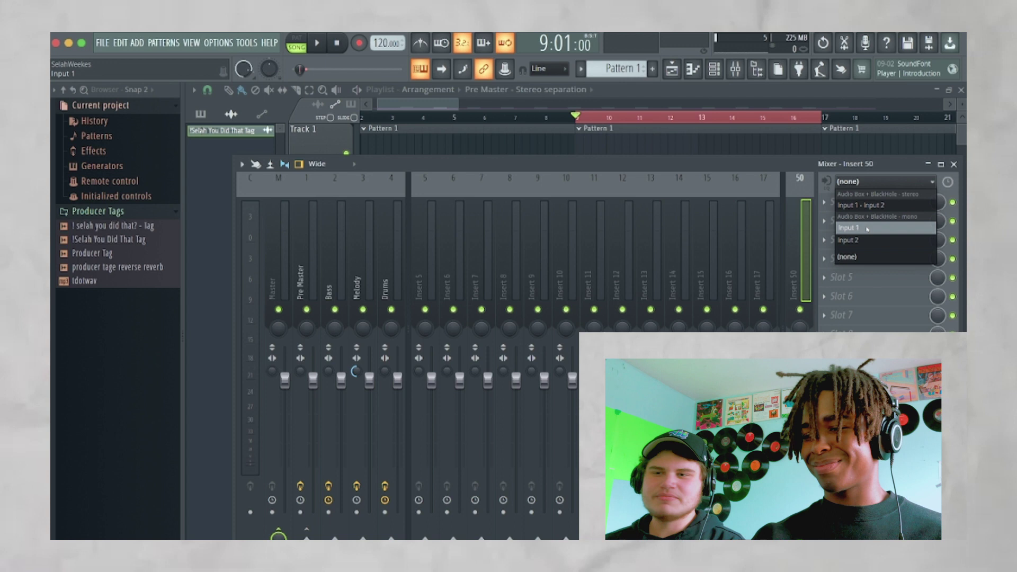
Step: Route Input 1 into mixer Insert 50, arm it for recording, then hide the mixer and channel rack
click(867, 229)
key(Return)
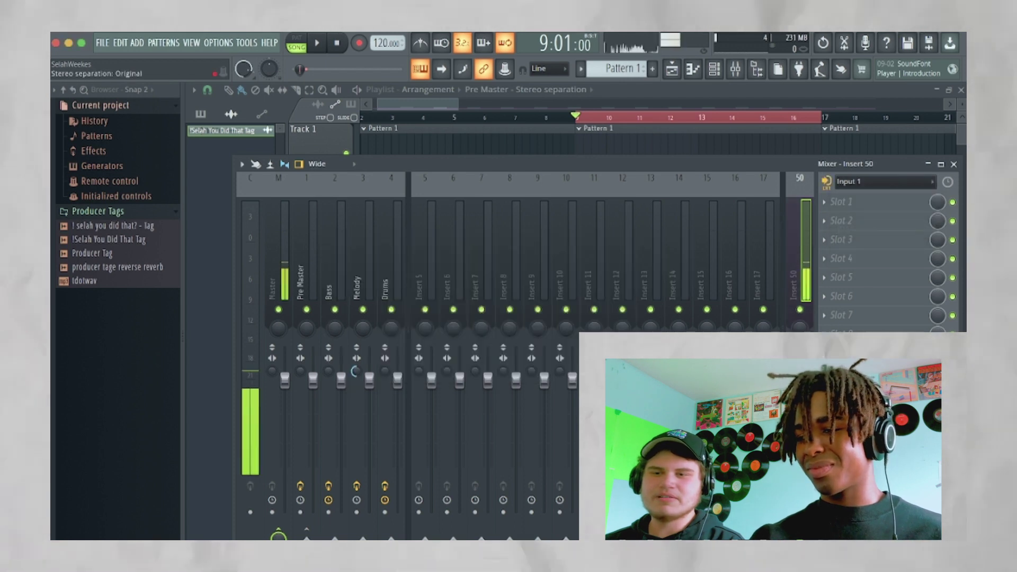
click(826, 181)
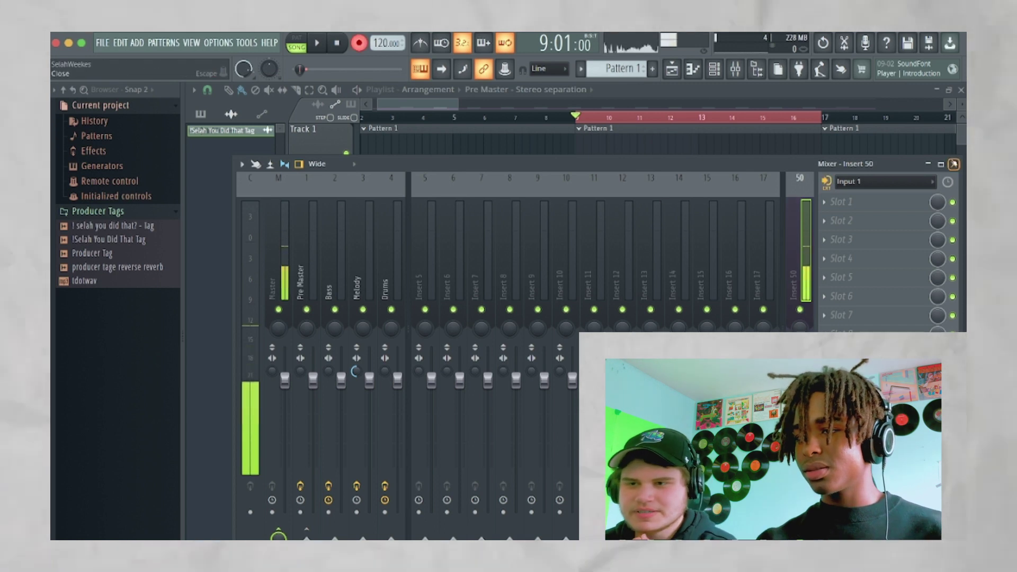
key(F9)
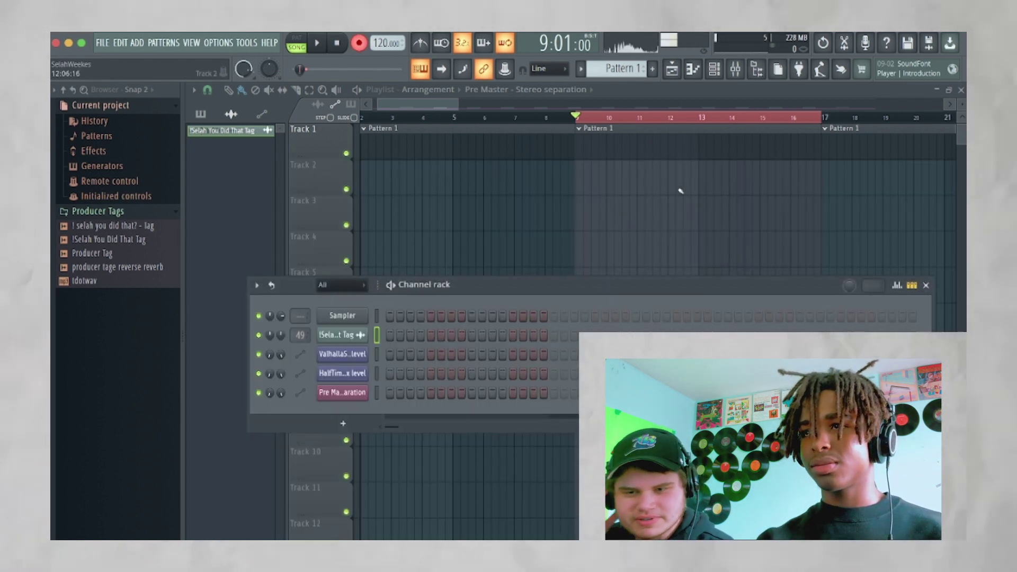
key(F6)
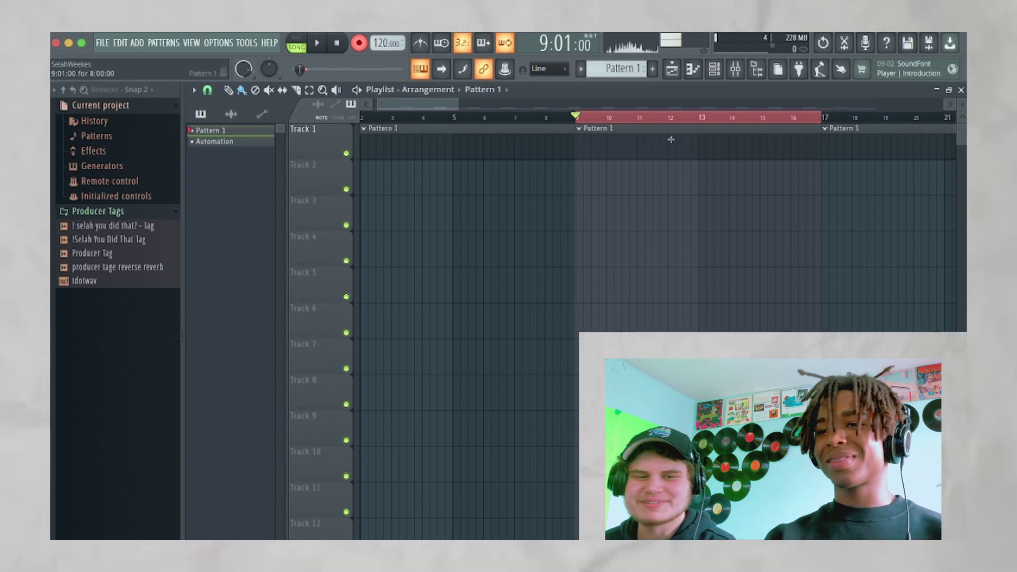
Step: Record several mouth-sound takes through Insert 50, placing clips on successive playlist tracks up to Track 7
key(space)
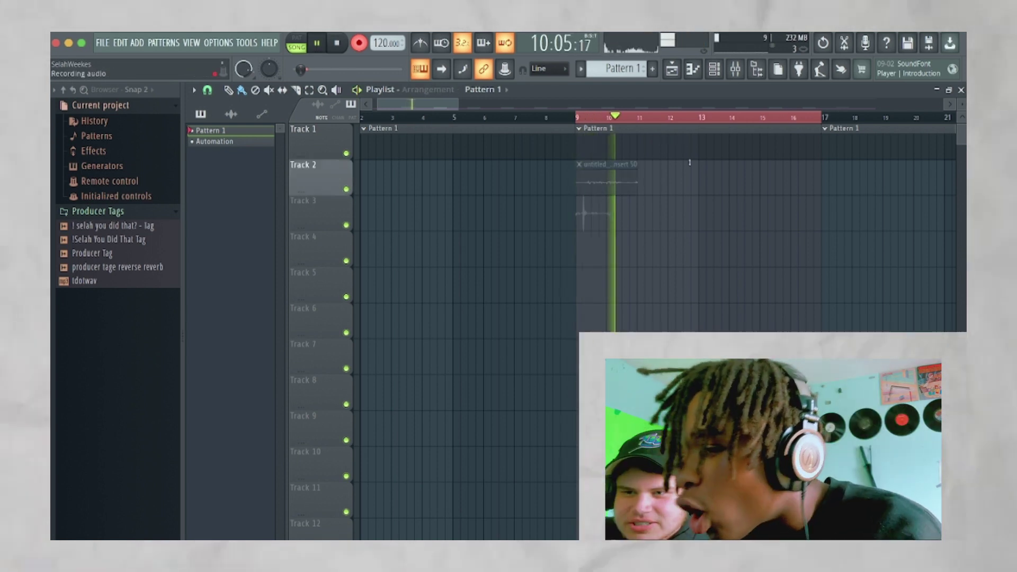
key(space)
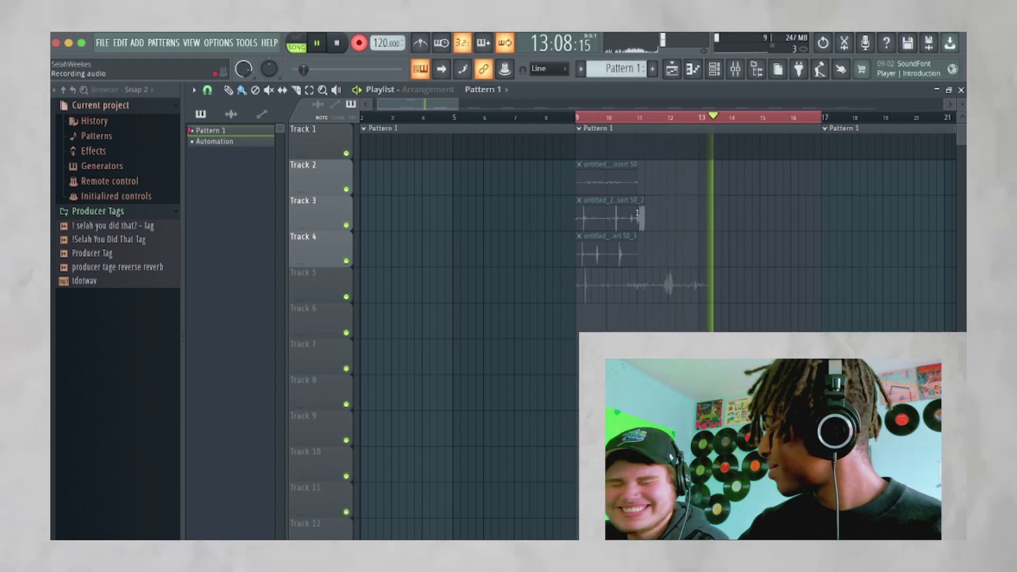
key(space)
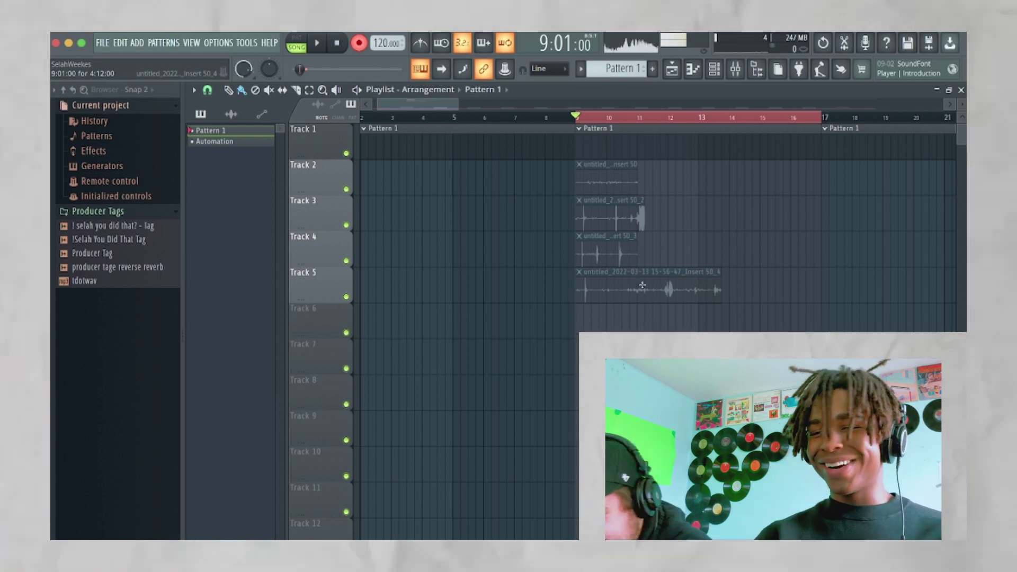
key(space)
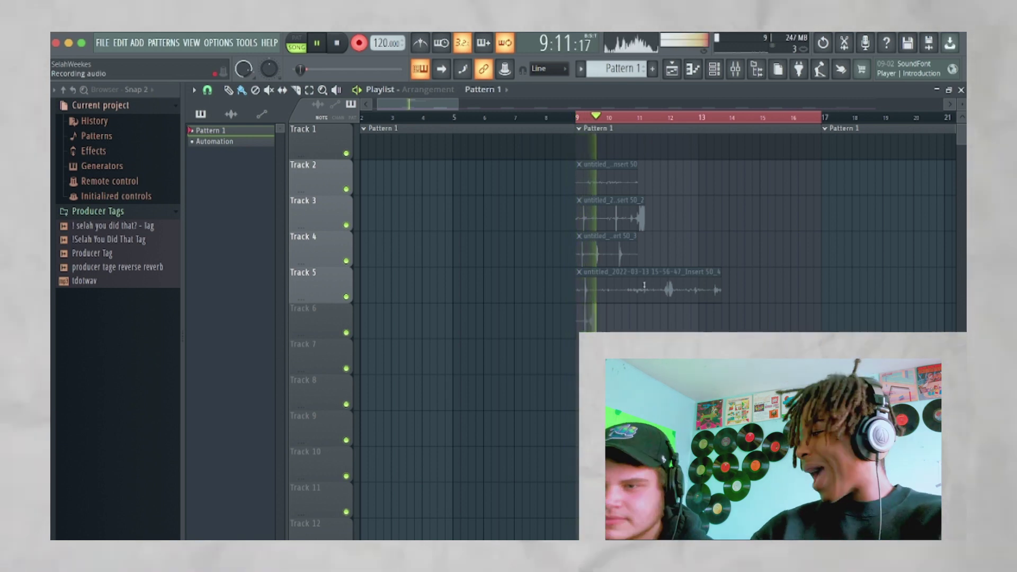
key(space)
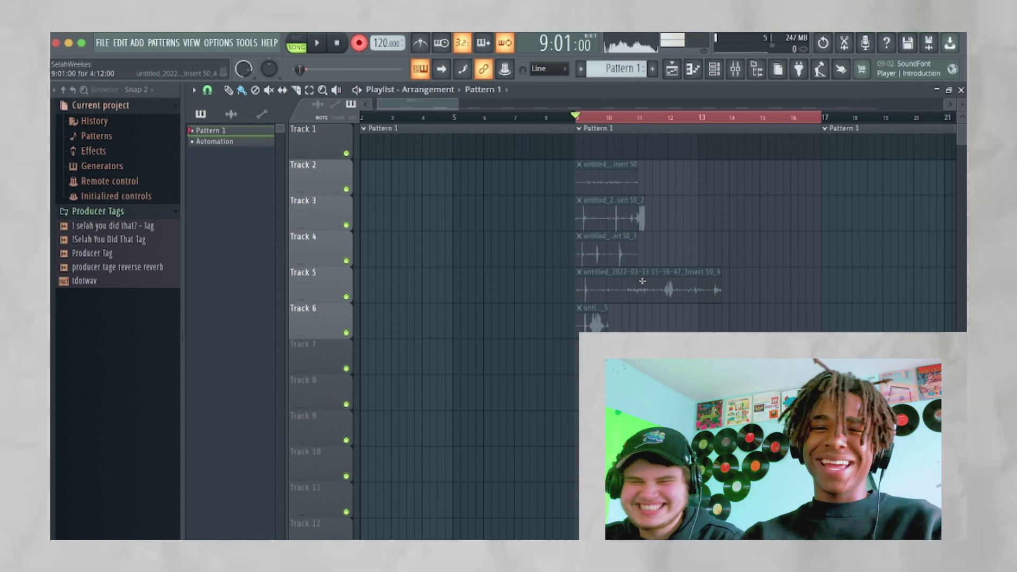
key(space)
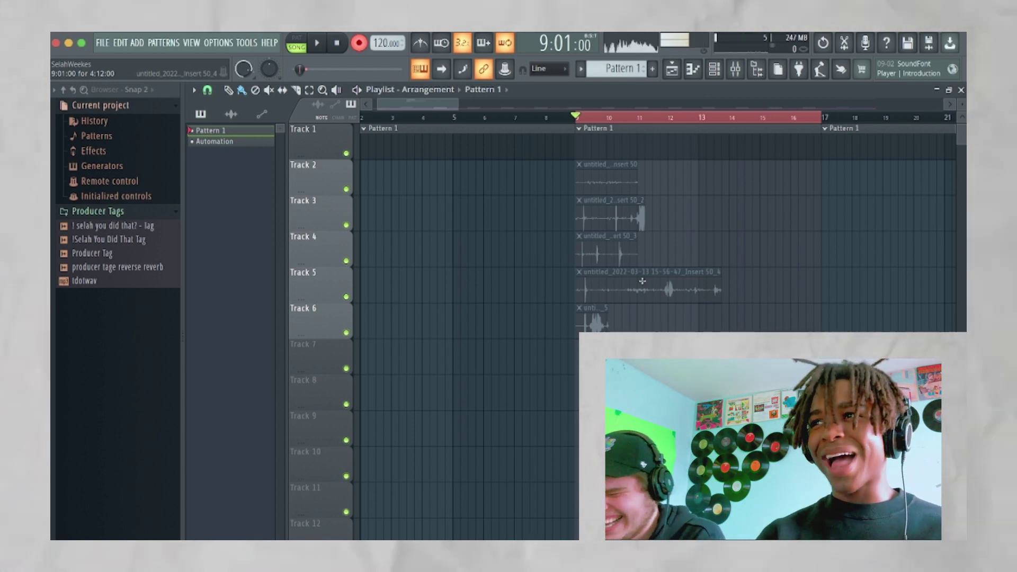
key(space)
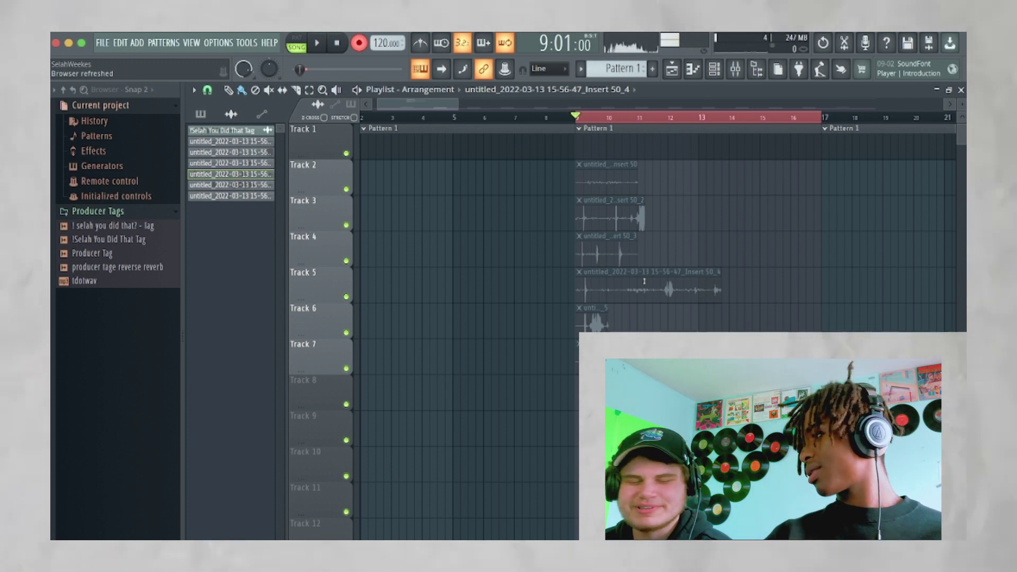
Step: Record another mouth-sound take onto the next playlist track
key(space)
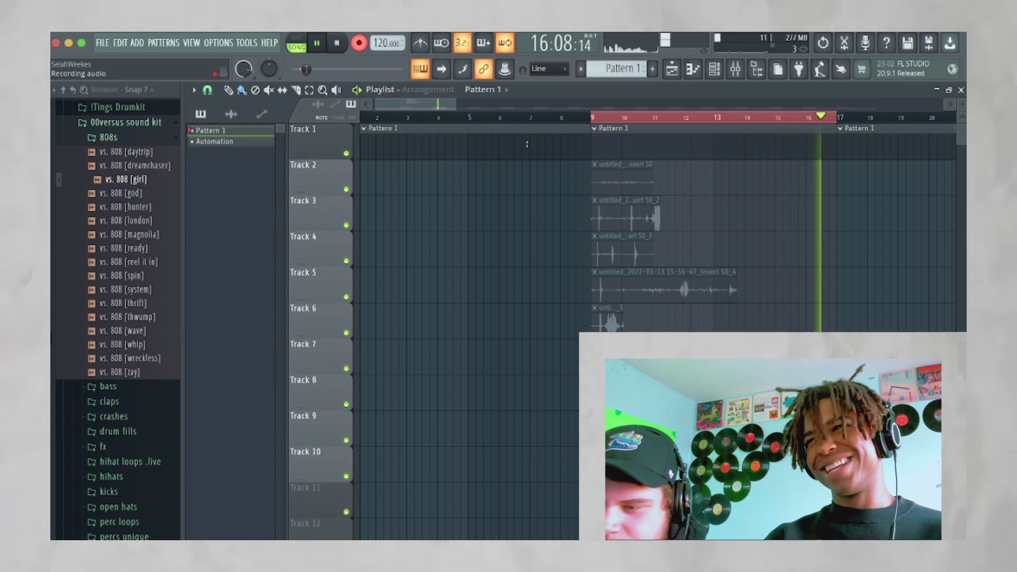
scroll(528, 144, down, 5)
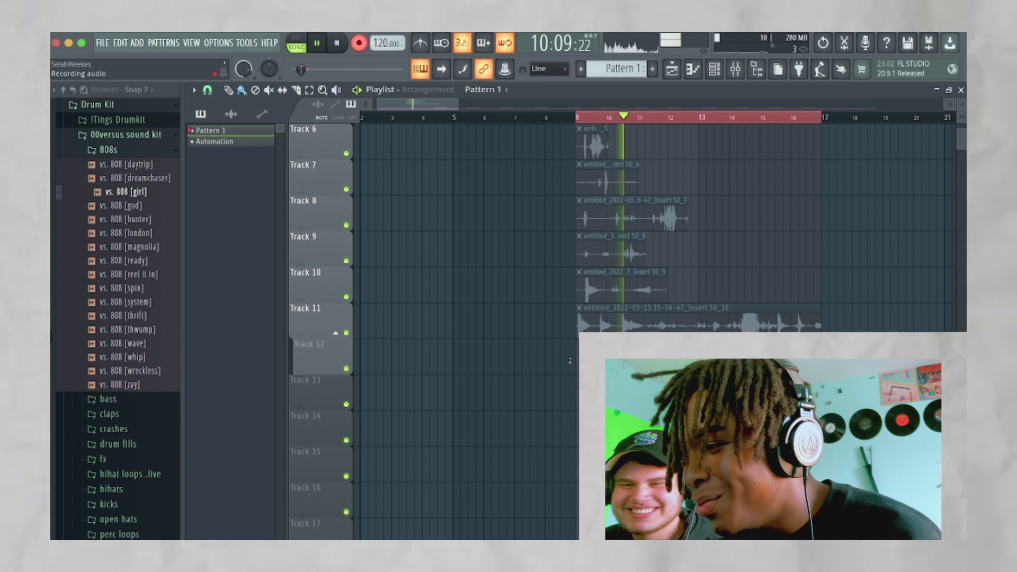
key(space)
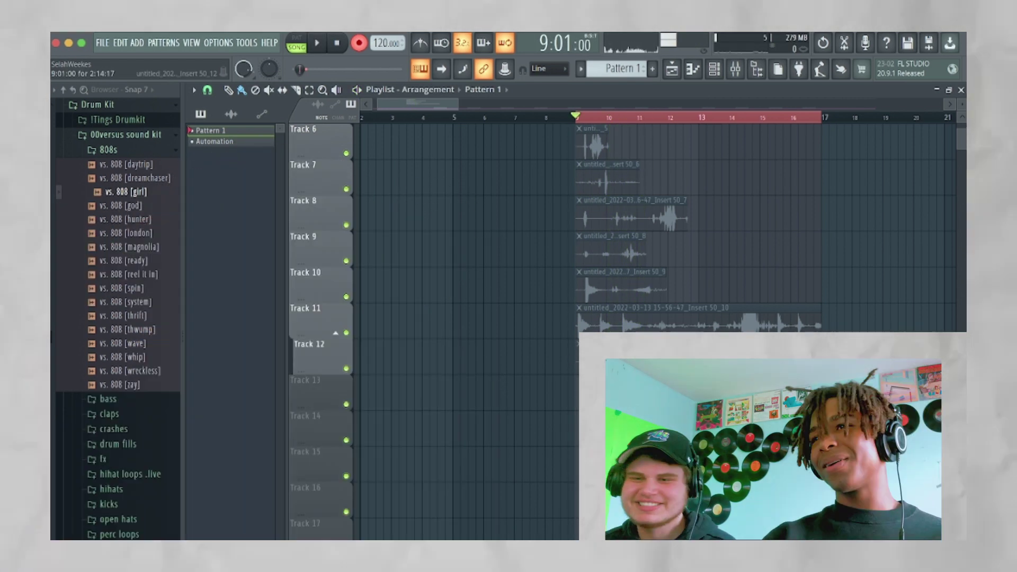
Step: Select the Track 12 clip and play the recorded takes back from bar 9
click(578, 355)
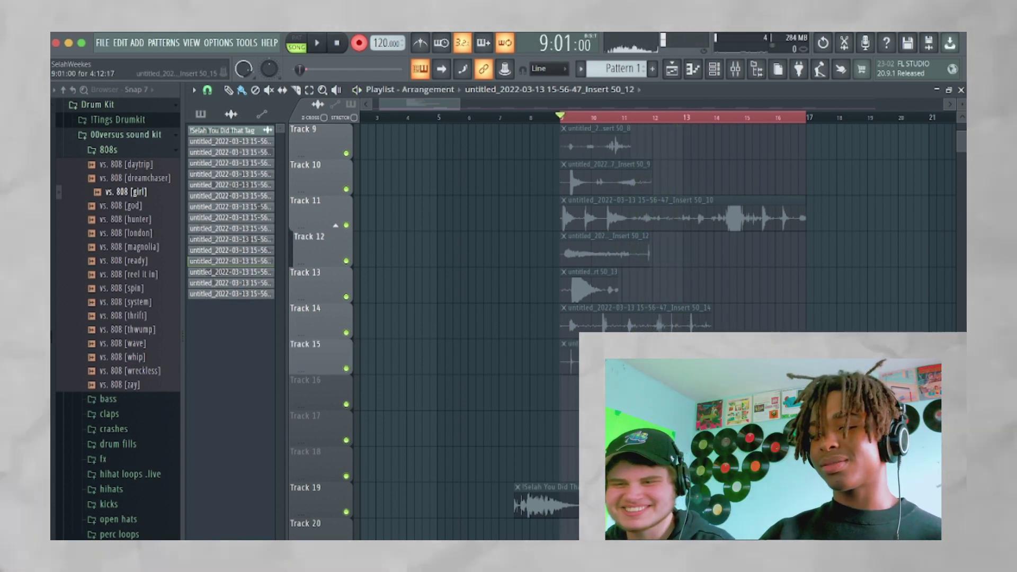
key(space)
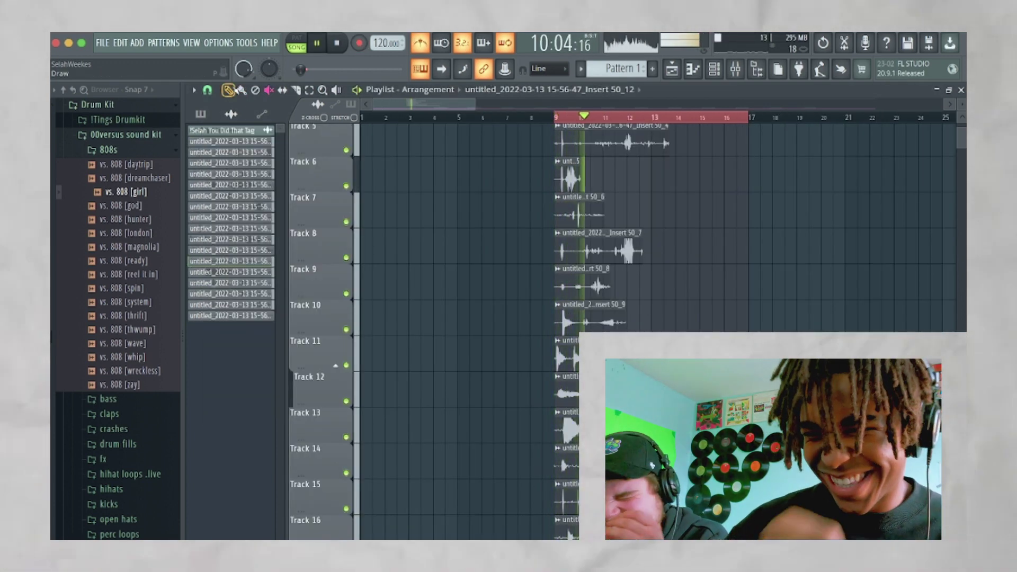
scroll(742, 303, up, 2)
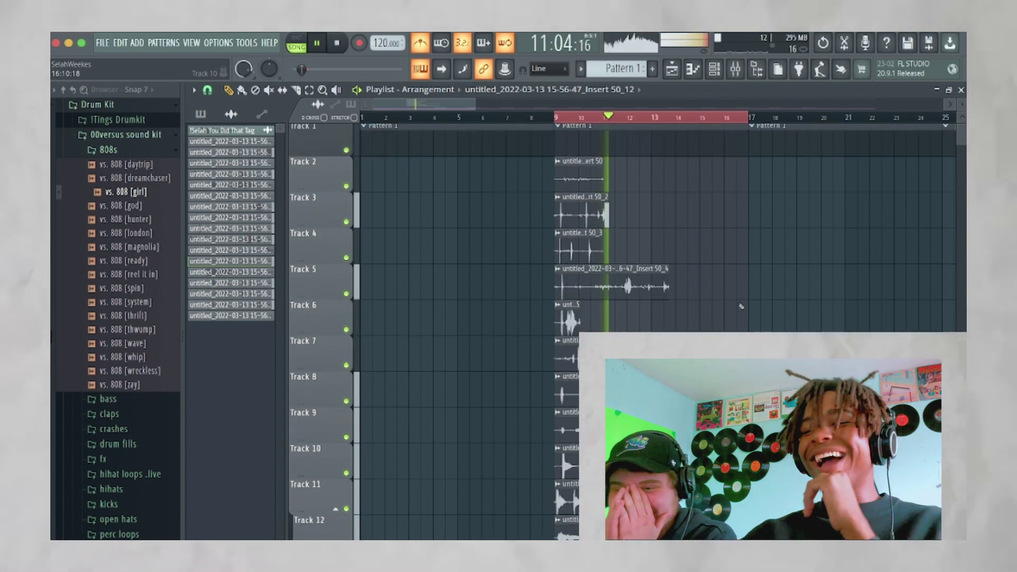
scroll(741, 306, down, 2)
scroll(741, 307, up, 2)
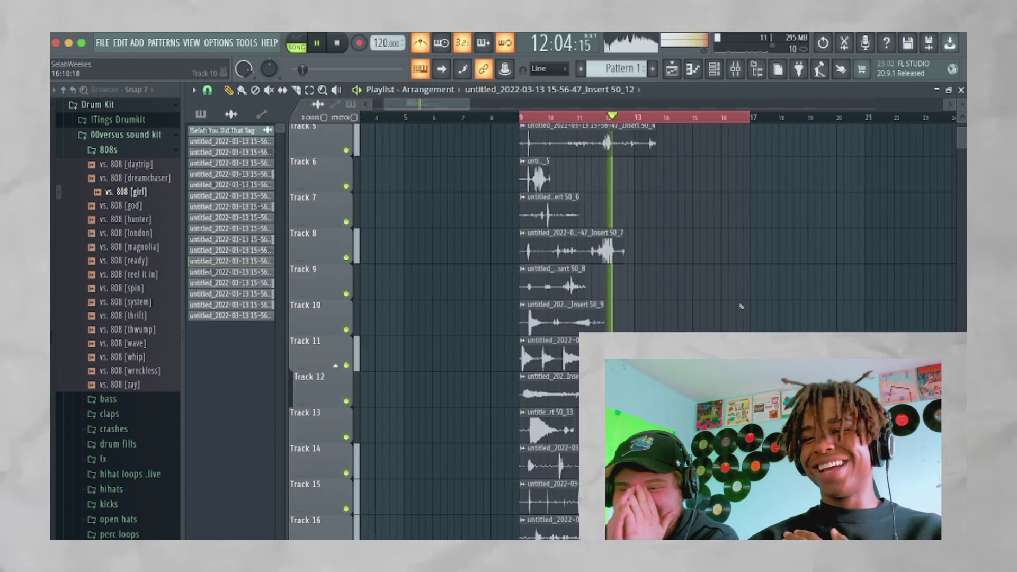
key(space)
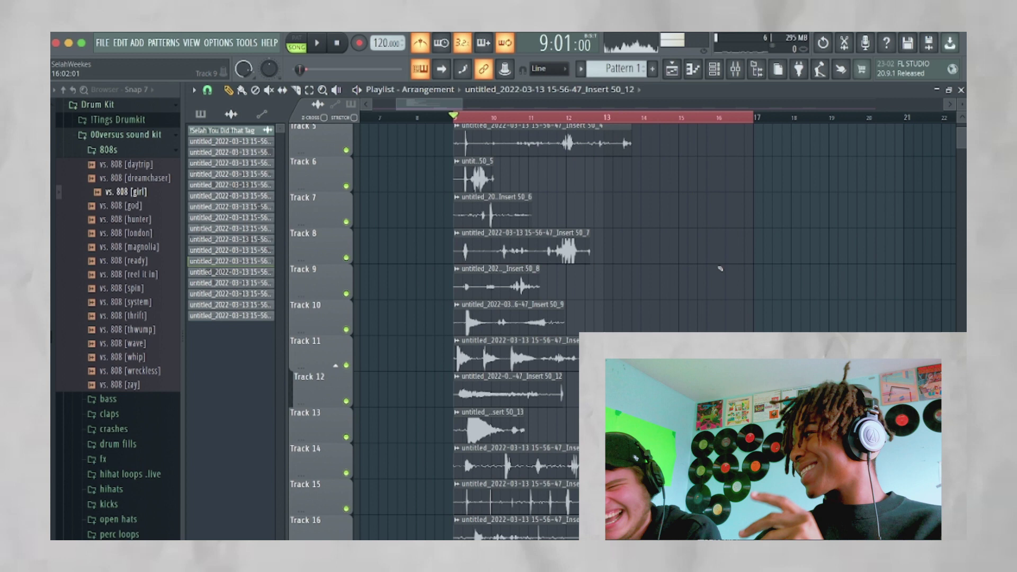
key(space)
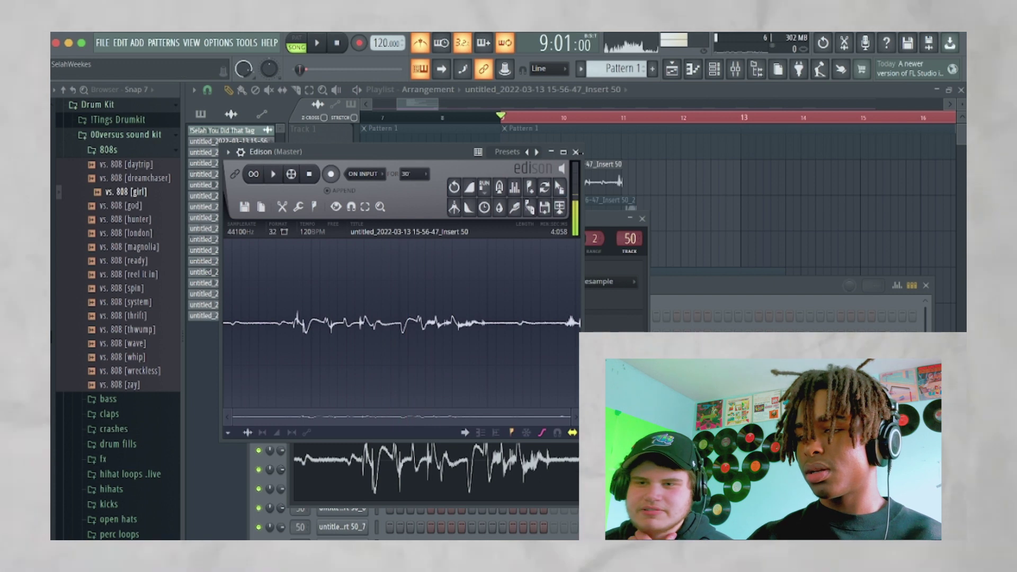
Step: Close Edison and the sample's channel settings
click(576, 152)
click(642, 219)
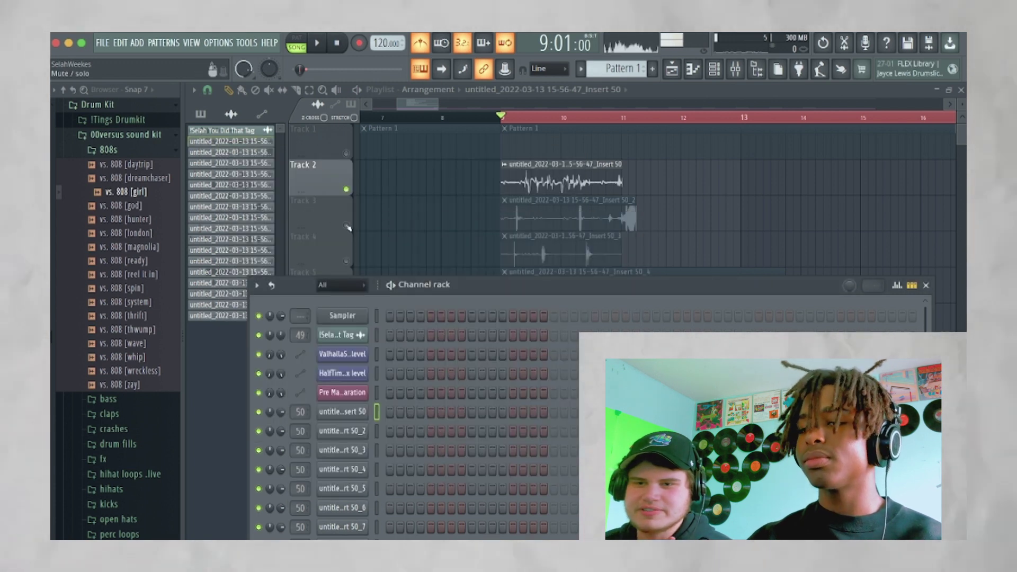
right_click(366, 405)
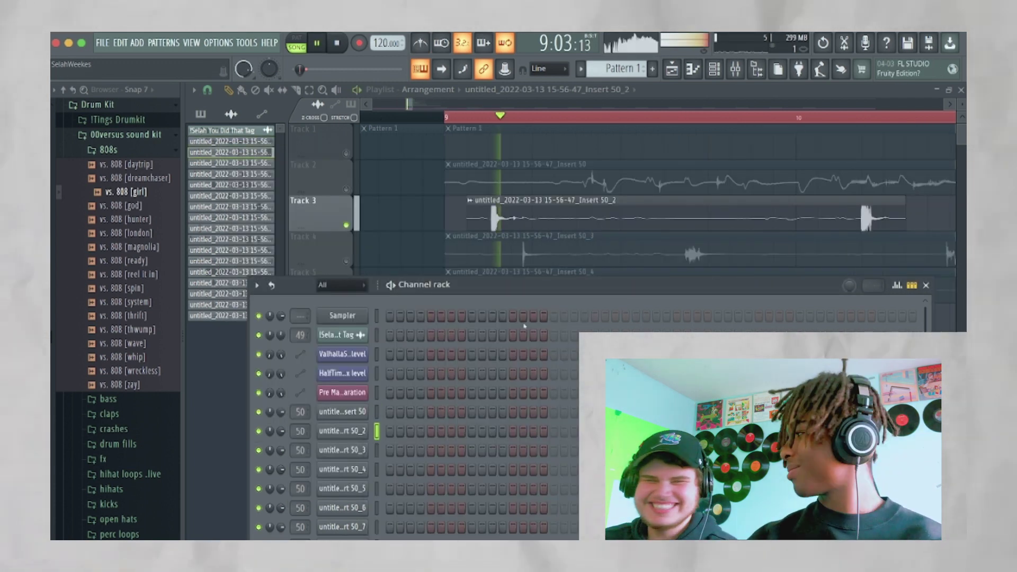
Step: Rename the second take's channel to 'Gawk Gawk 300 Rim'
right_click(357, 433)
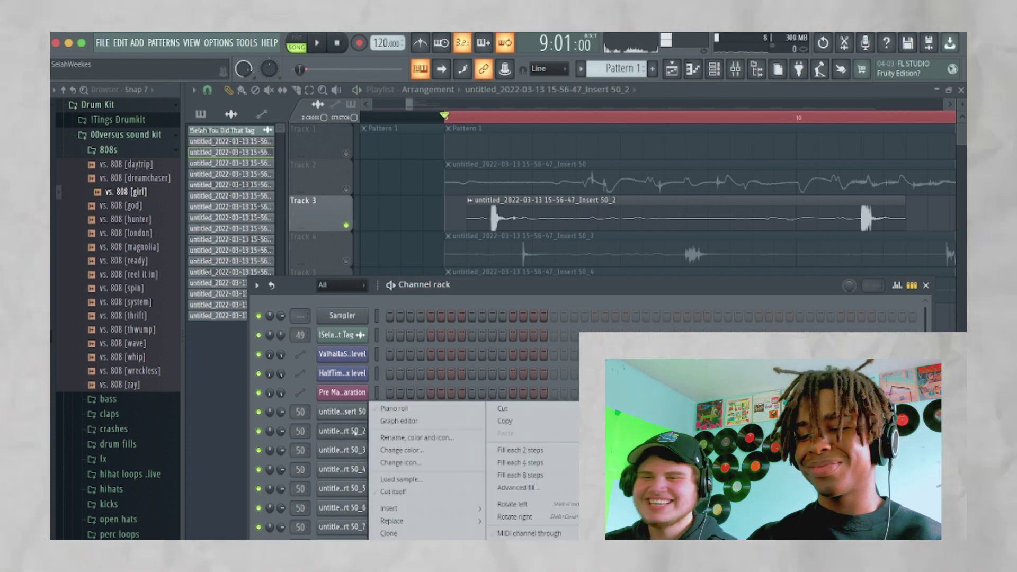
click(417, 437)
key(BackSpace)
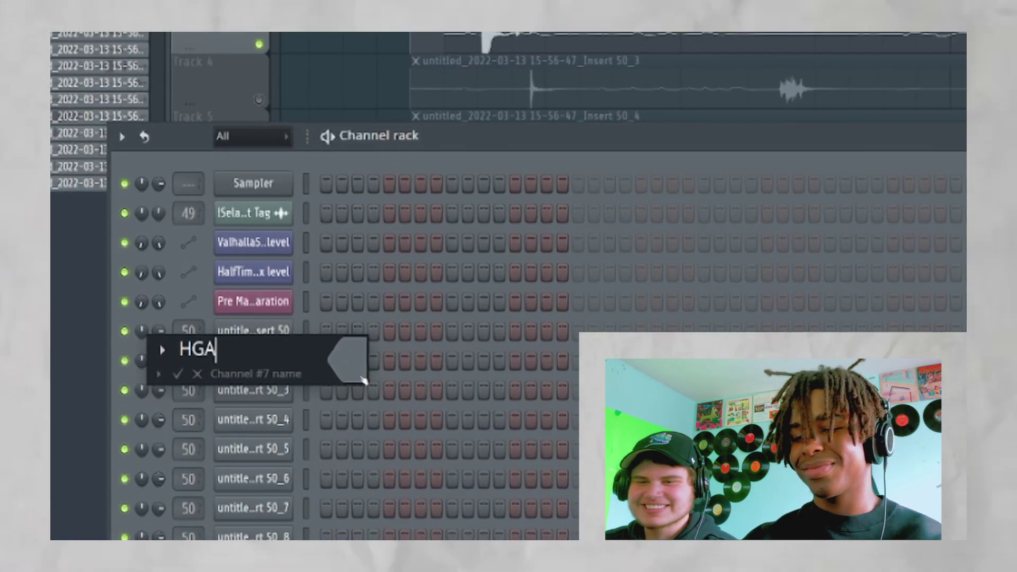
text(Gawk)
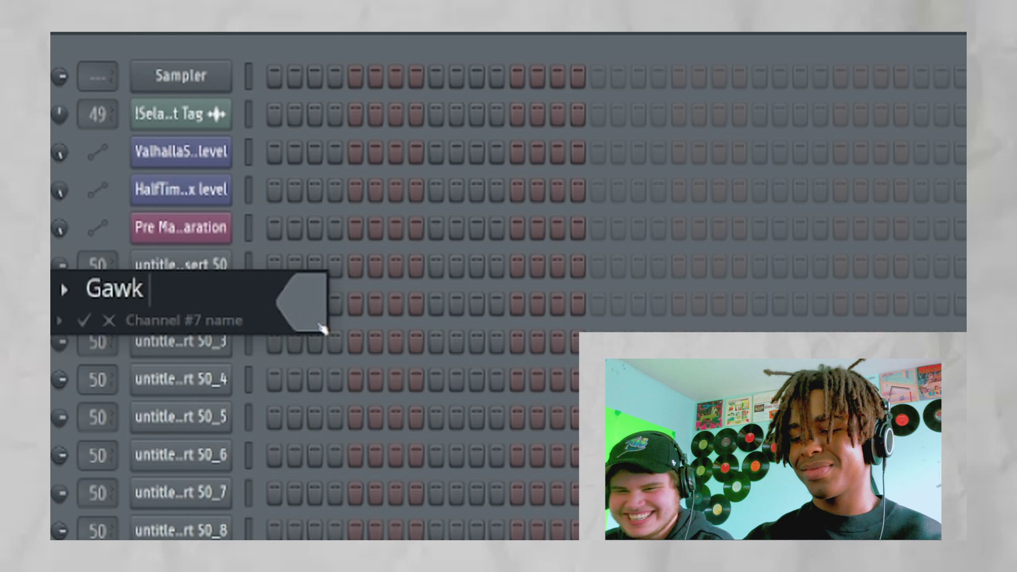
text( Gawk 300 R)
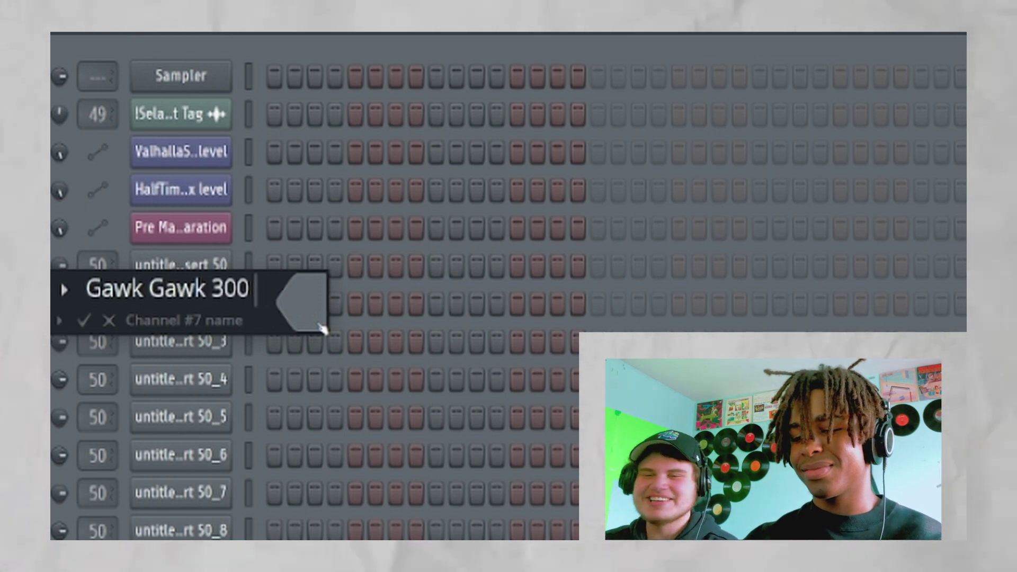
text(im)
key(Return)
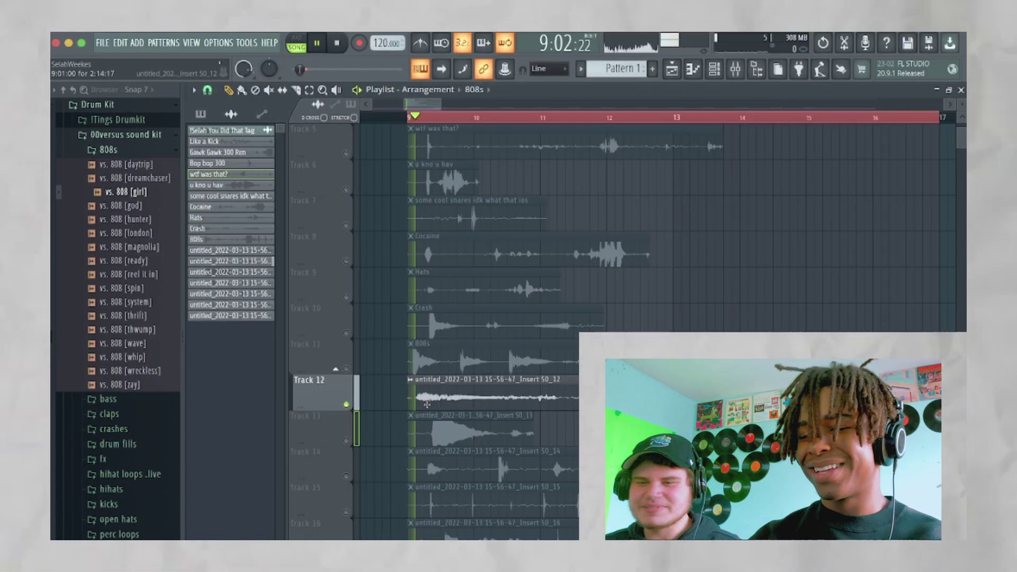
Step: Rename the Track 12 clip to 'retarted sub bass'
right_click(406, 388)
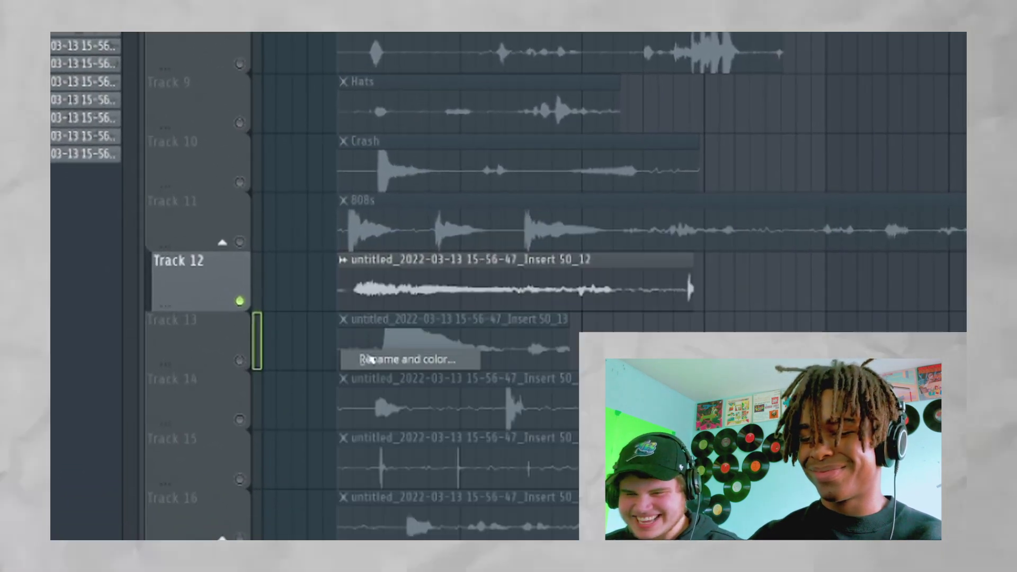
click(371, 360)
text(retart)
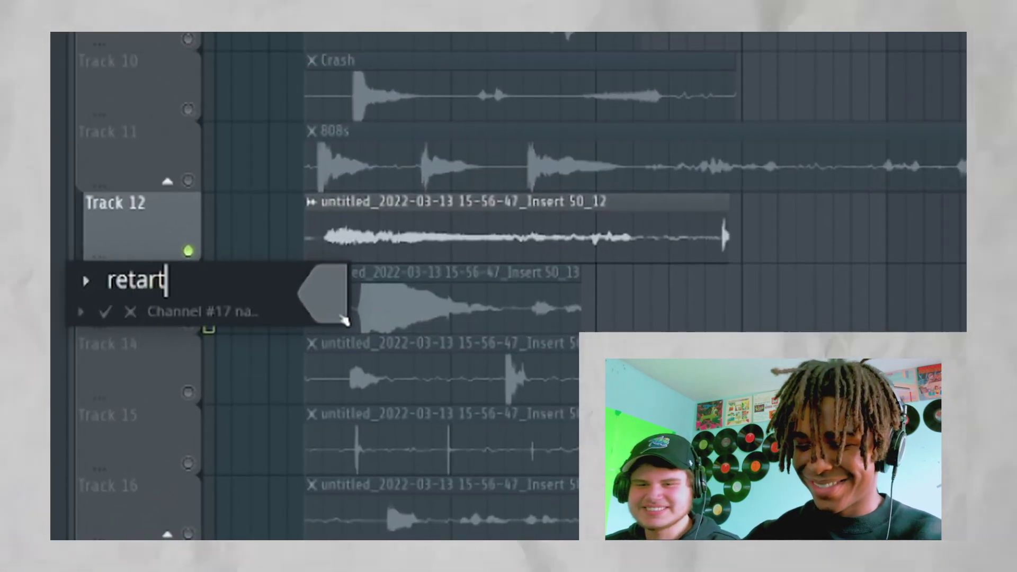
text(ed sub bass)
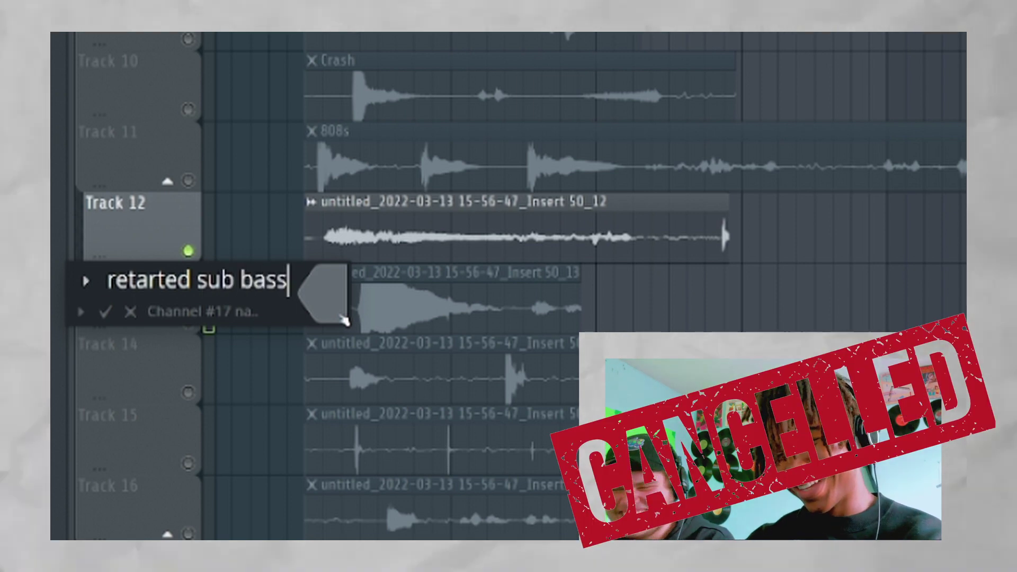
key(Return)
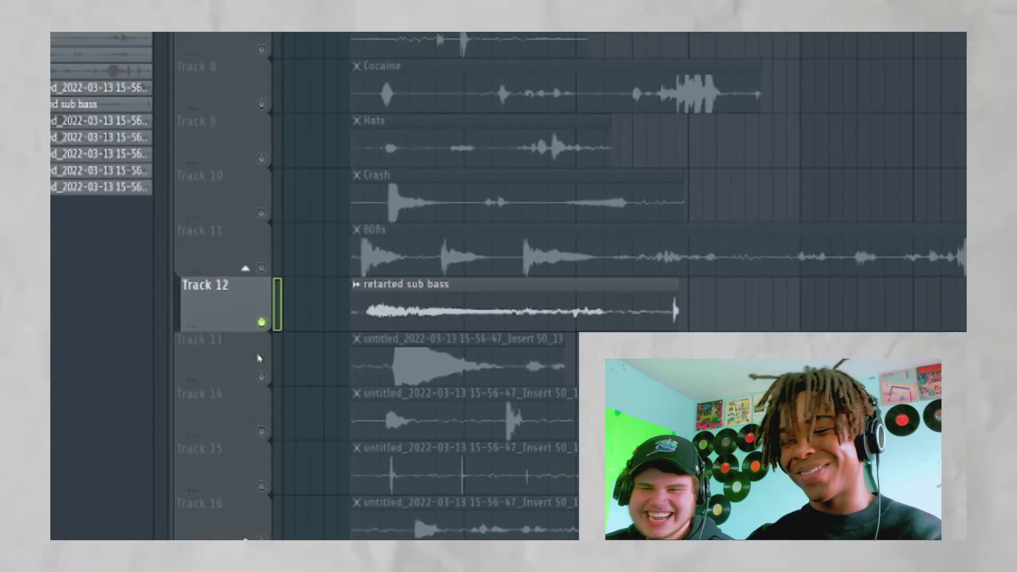
Step: Rename the Track 13 clip to 'Woo back wednsday'
click(260, 359)
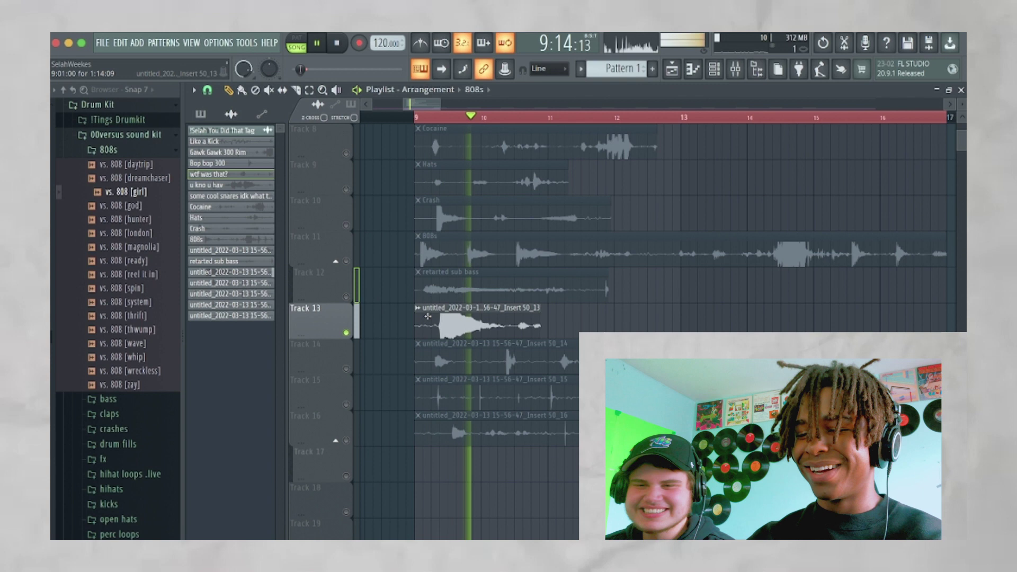
right_click(419, 318)
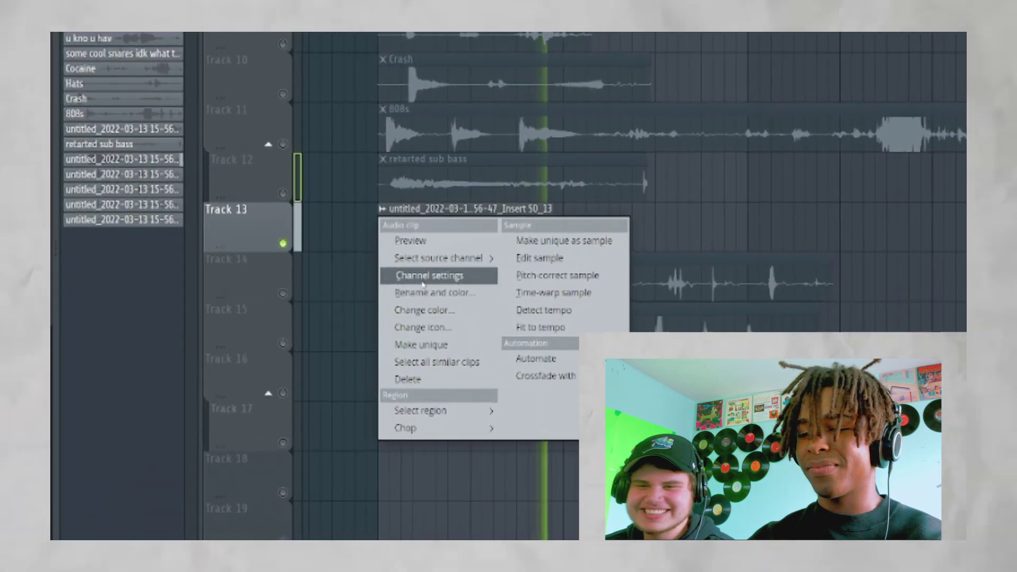
click(442, 350)
text(Woo back wen)
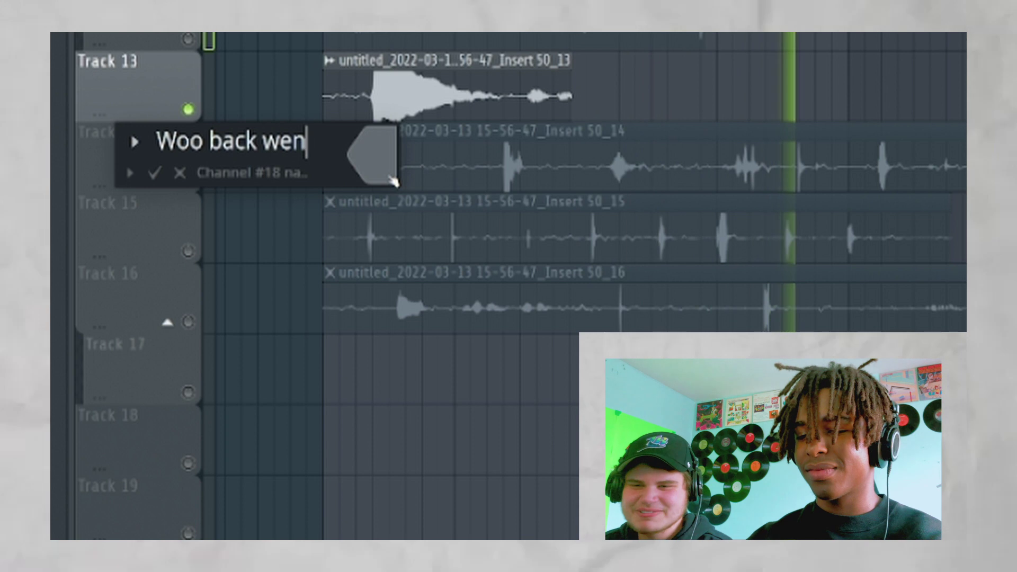
key(BackSpace)
text(dnsday)
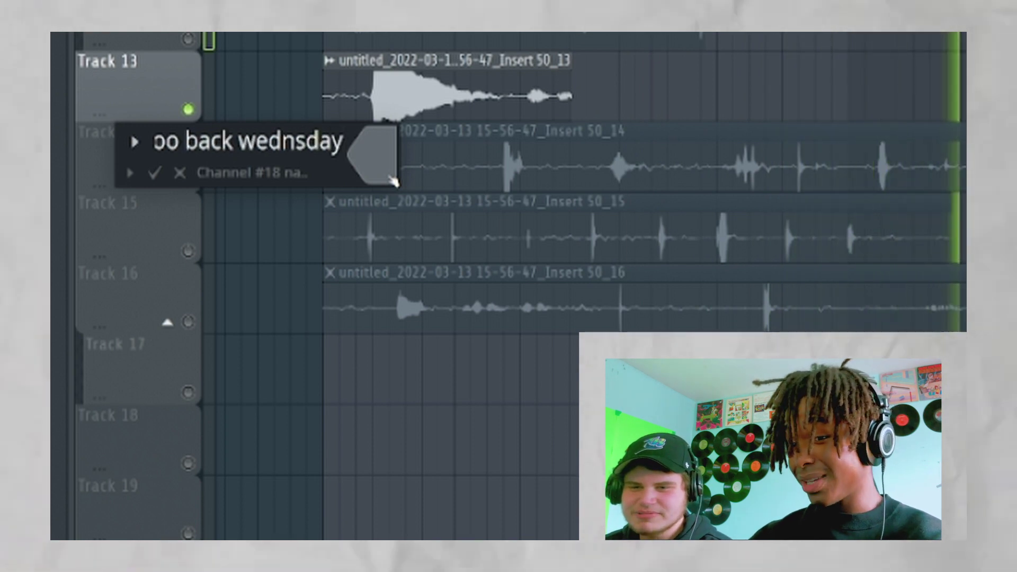
key(Return)
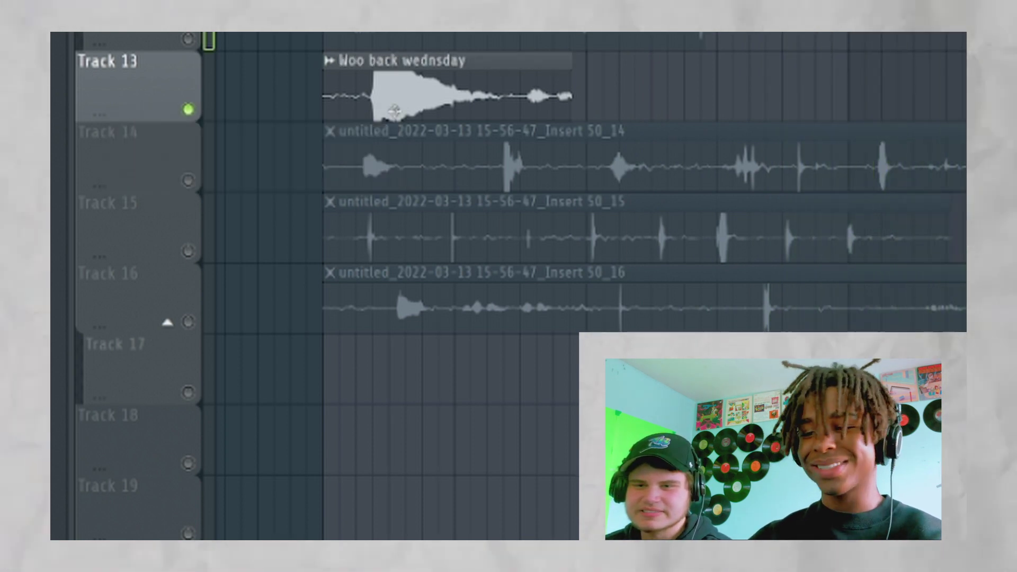
scroll(430, 125, down, 2)
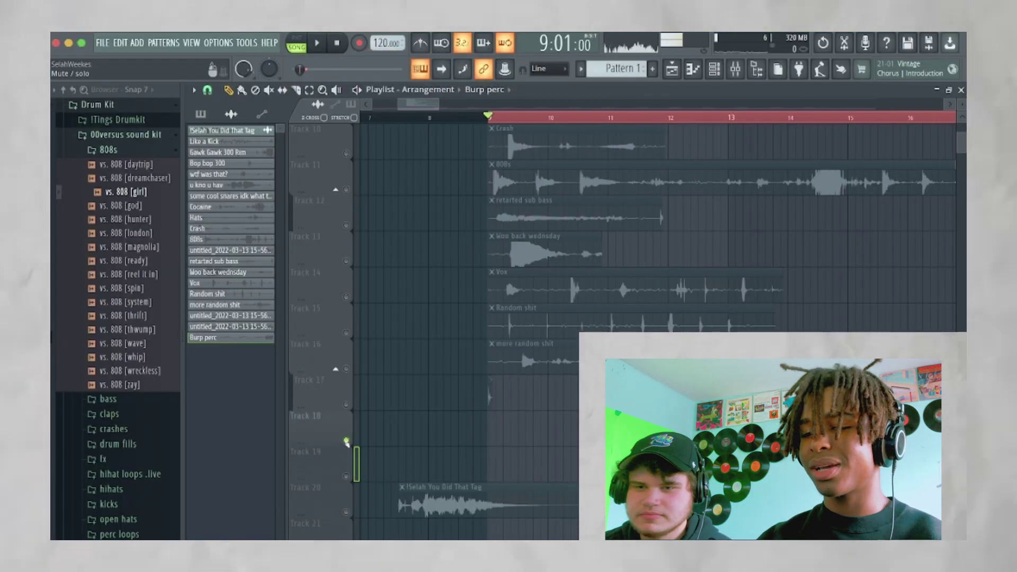
Step: Briefly check the mixer, select the Woo back wednsday clip's channel, and bring up the channel rack
click(736, 68)
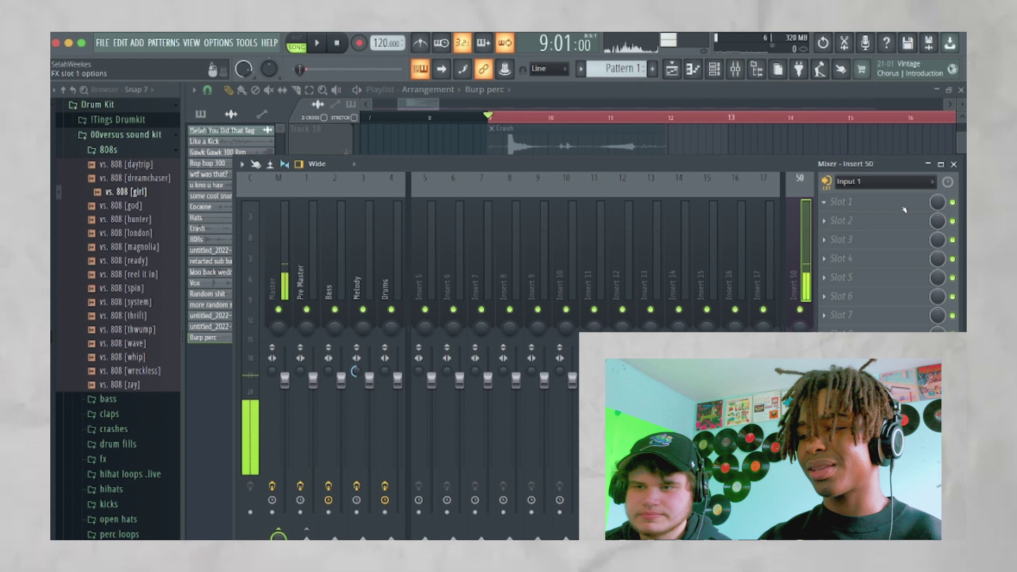
key(F9)
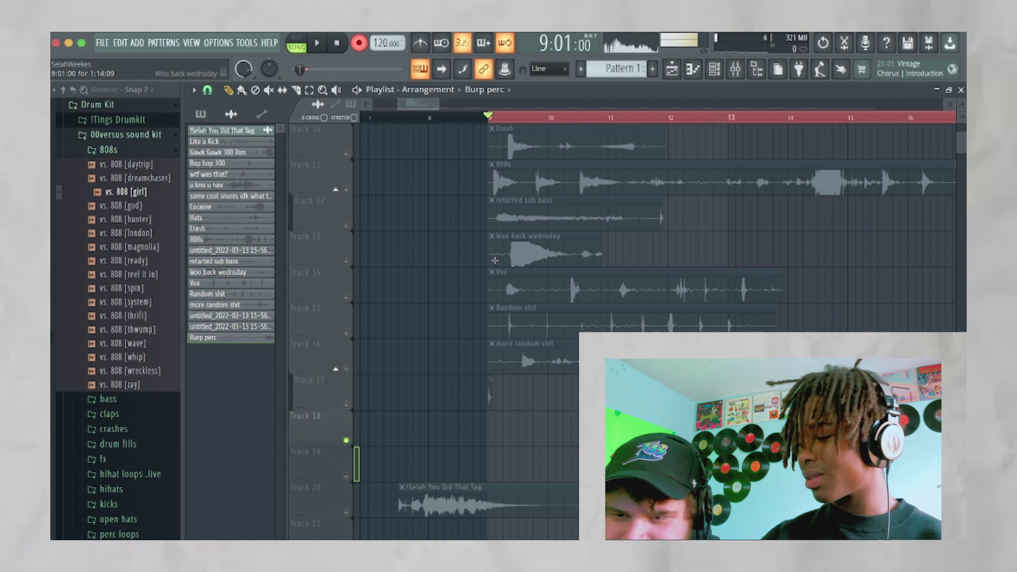
click(537, 254)
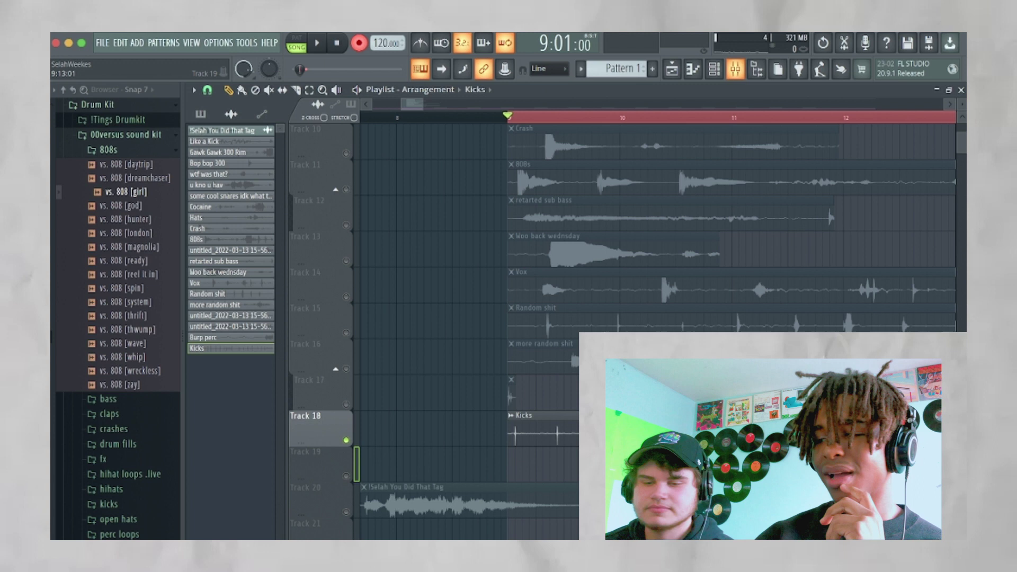
scroll(636, 265, down, 3)
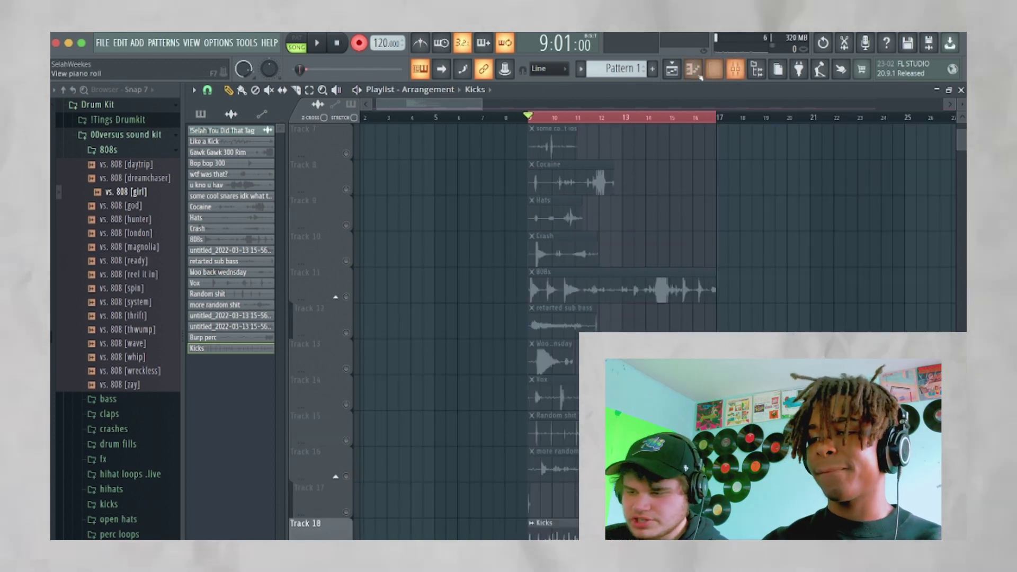
click(715, 70)
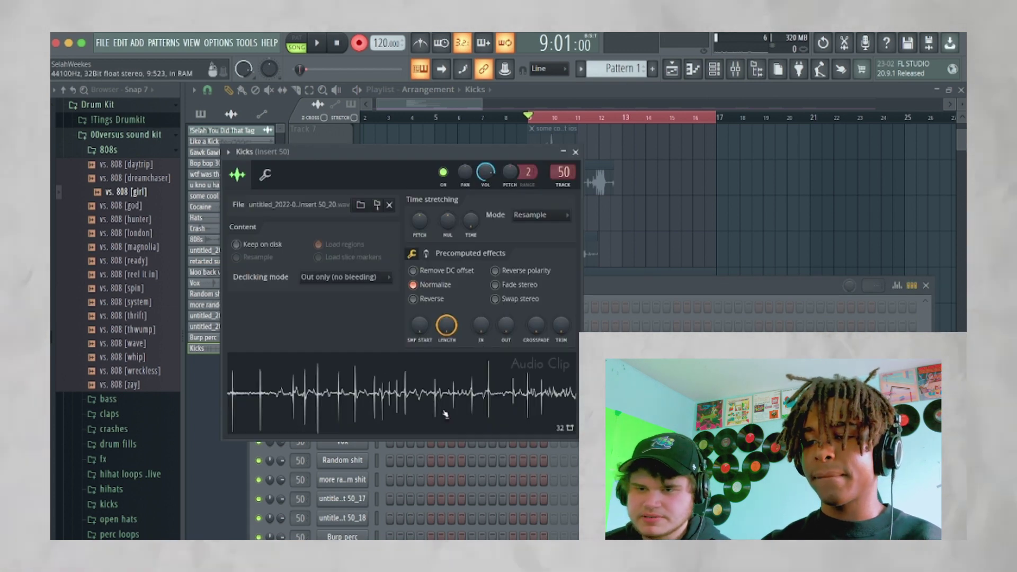
Step: Open the Kicks sample in Edison, mark a short kick region, and delete the Gawk Gawk 300 Rim channel
double_click(381, 366)
drag(498, 294, 512, 298)
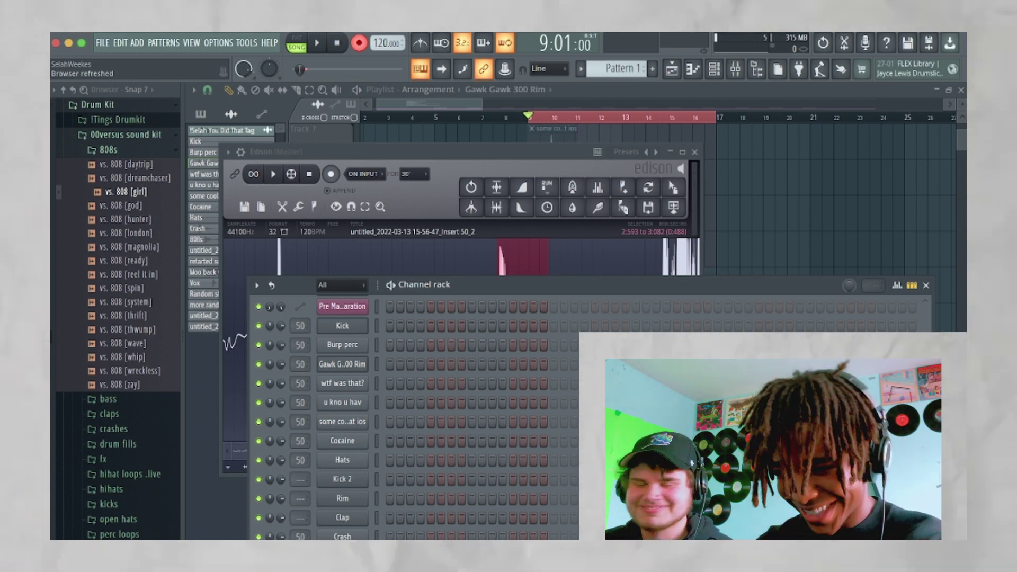
right_click(361, 362)
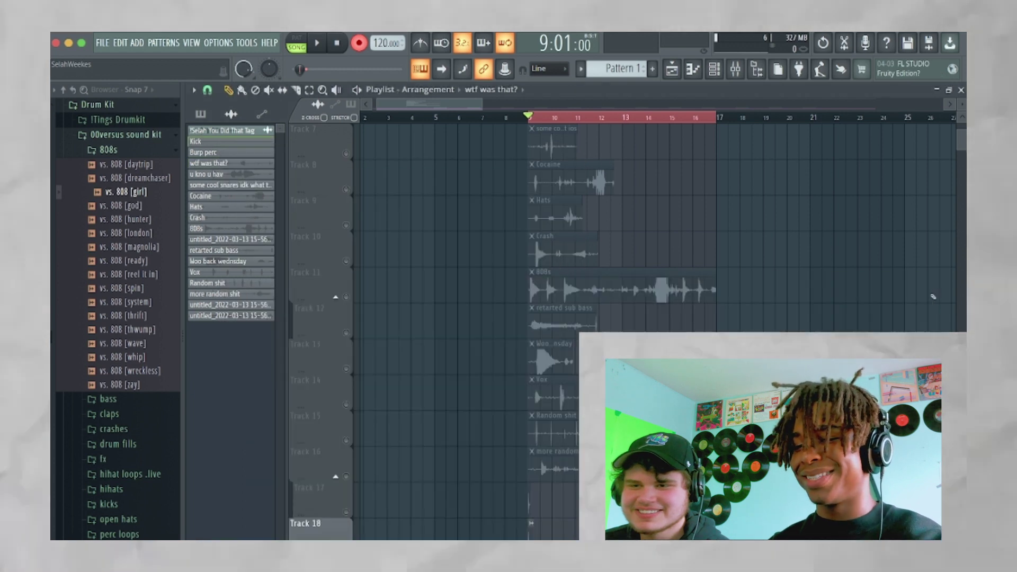
Step: In the mixer, choose Input 1 as Insert 50's audio input
scroll(402, 371, down, 5)
scroll(402, 389, up, 2)
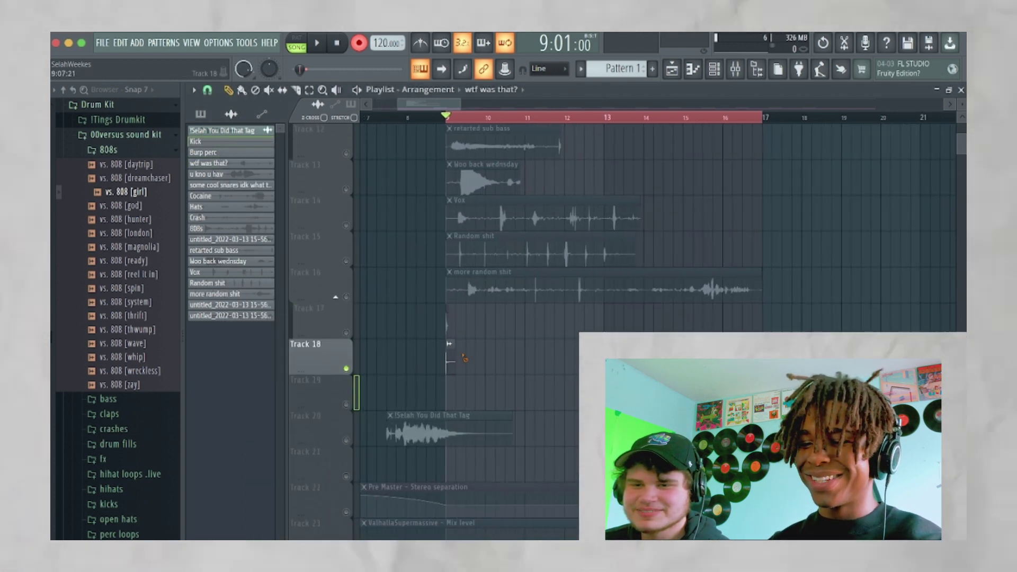
click(735, 68)
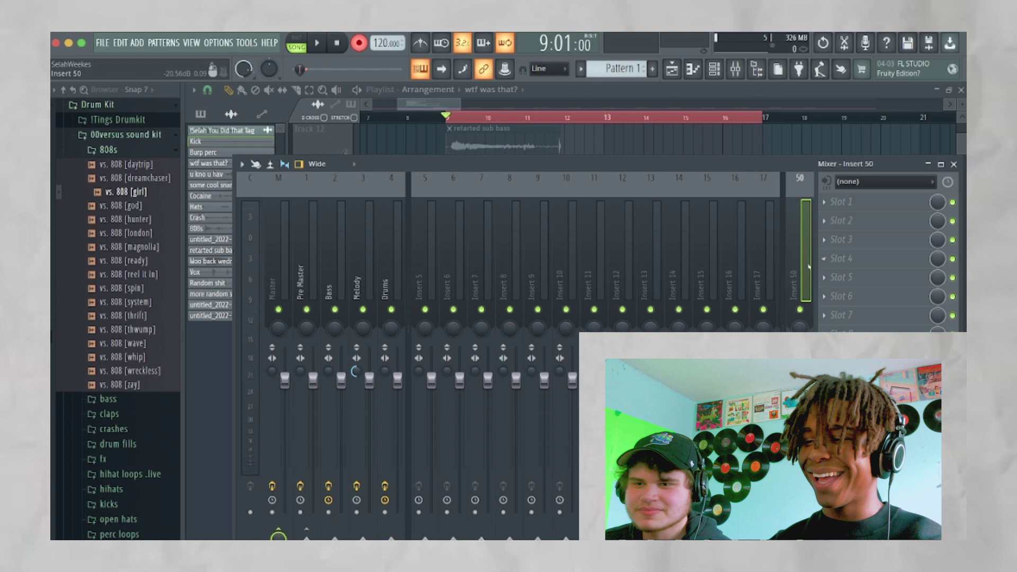
click(898, 182)
click(843, 228)
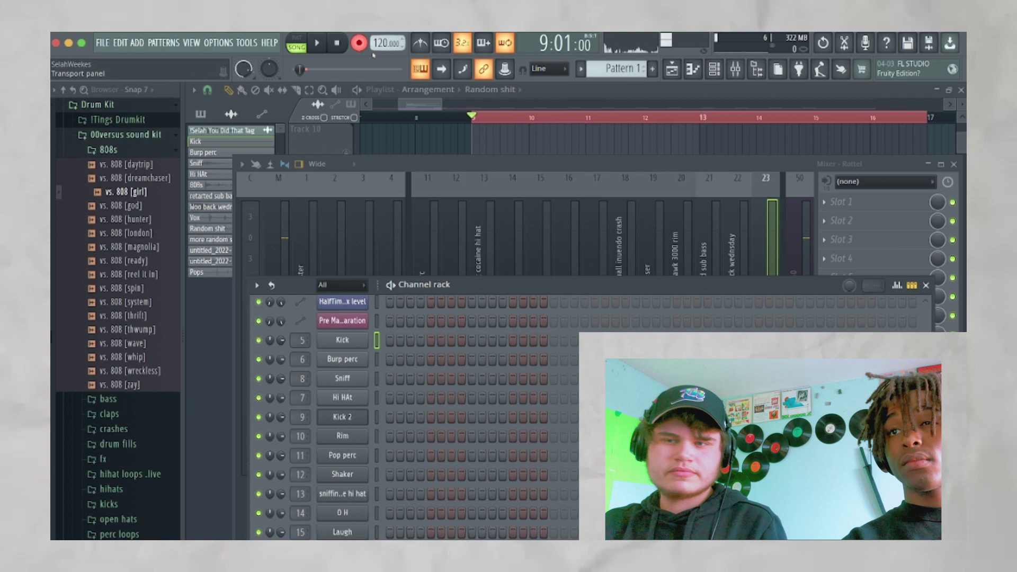
Step: Lower the transport-bar tempo from 120 BPM to 80 BPM
drag(387, 43, 386, 85)
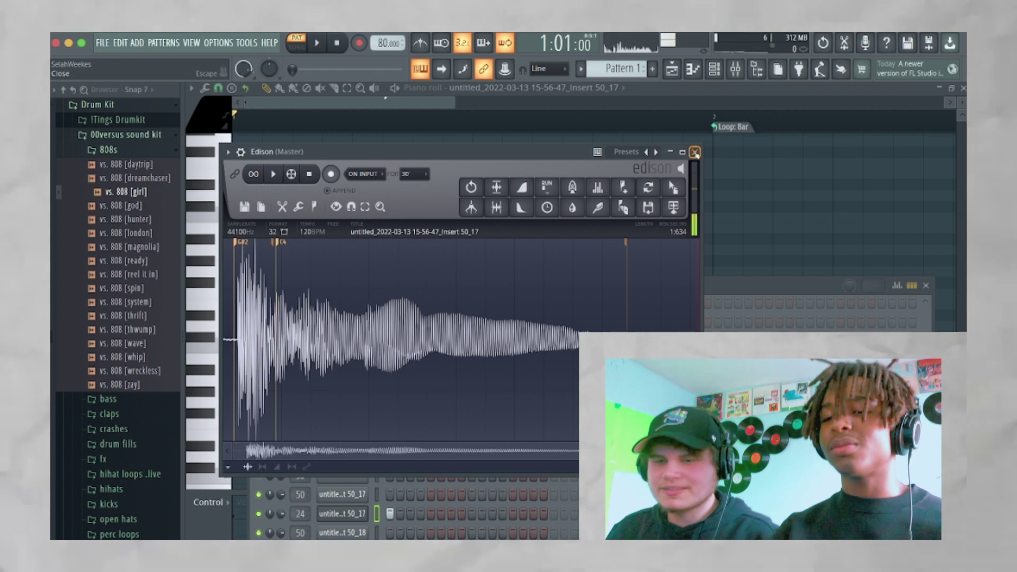
Step: Close Edison and set the F5 note's length in its properties
click(694, 152)
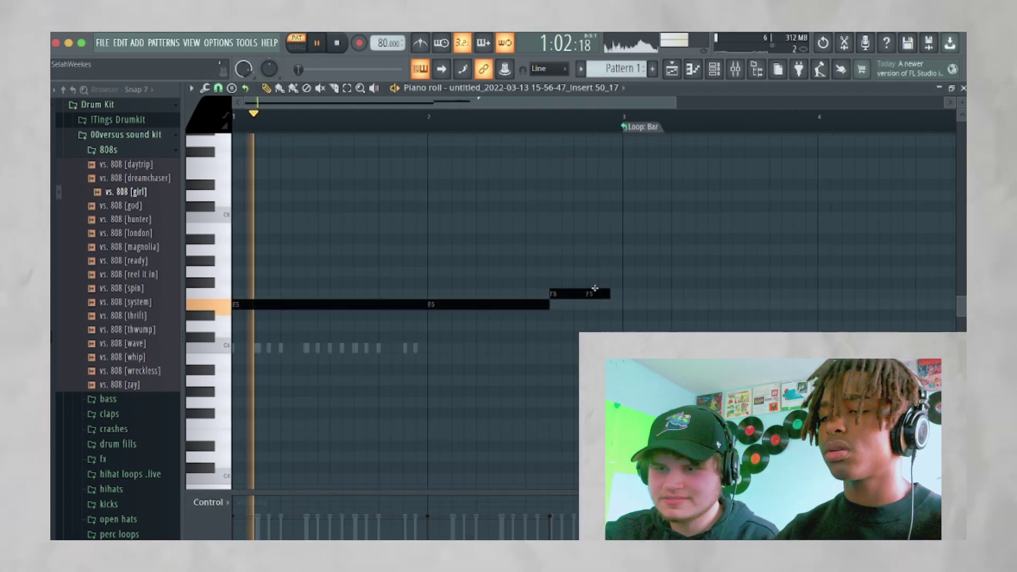
double_click(595, 288)
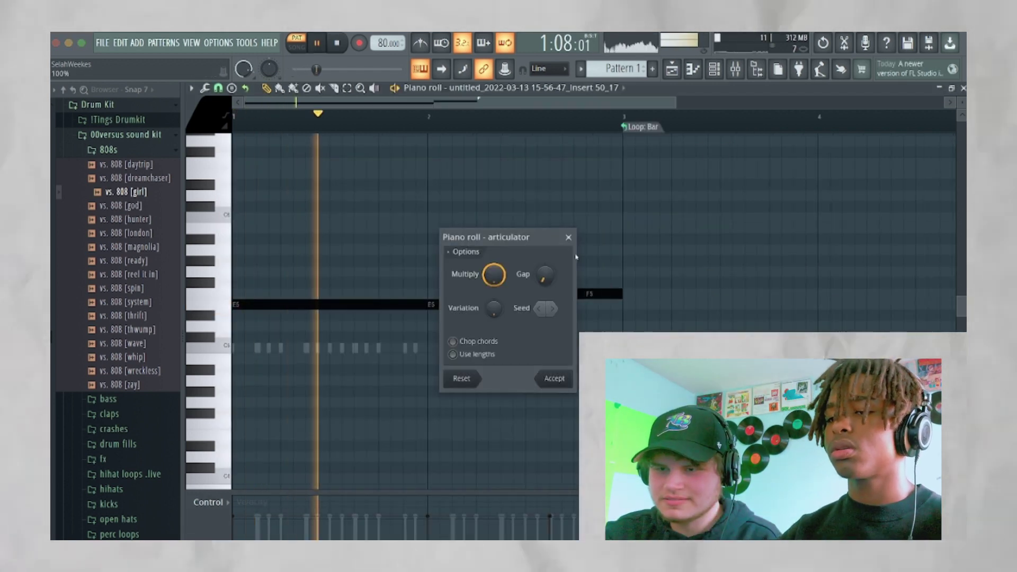
key(Return)
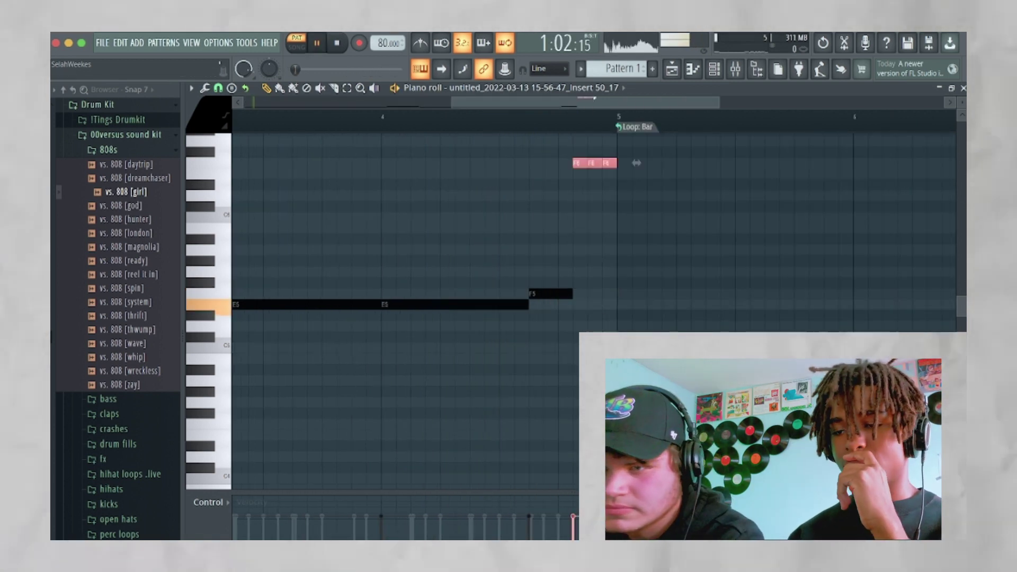
Step: Play from the end of bar 4, stop, and delete the stray F#6 note
click(566, 115)
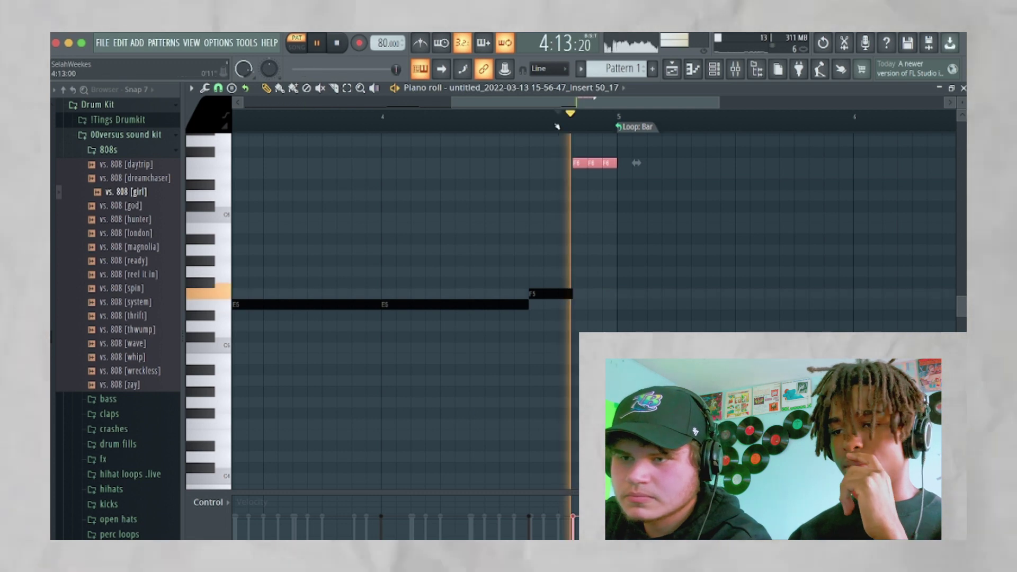
key(space)
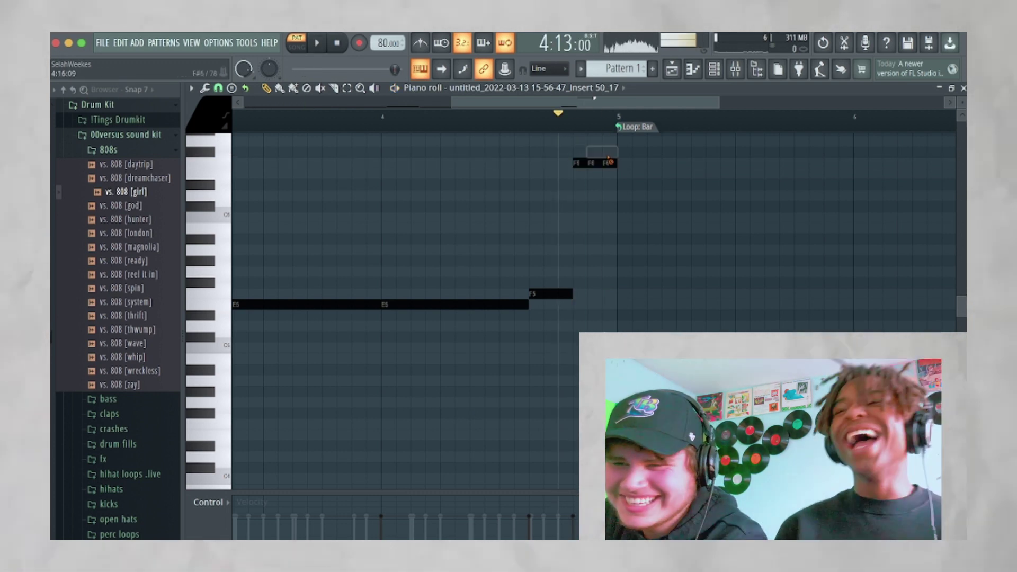
right_click(581, 150)
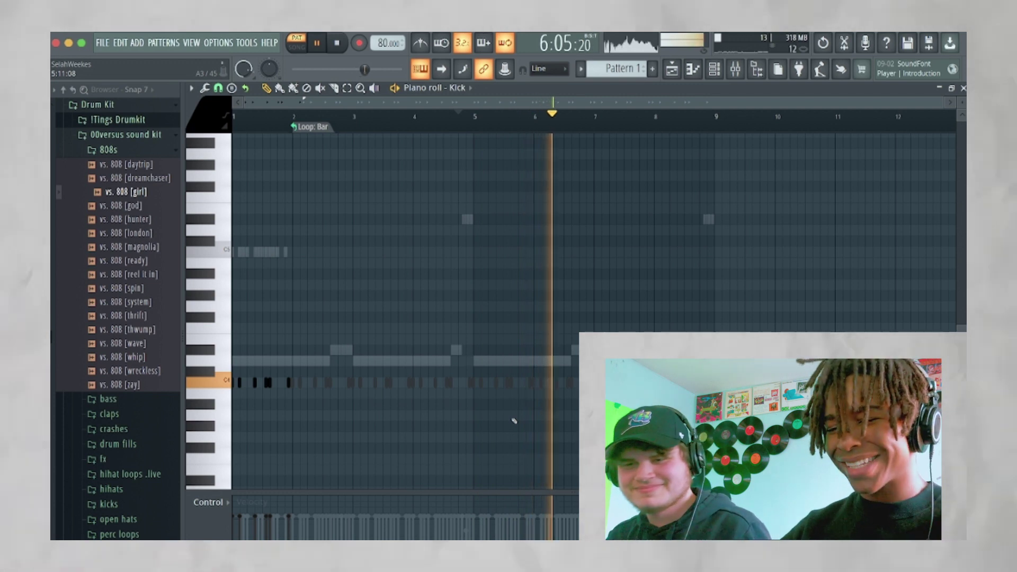
key(ctrl+a)
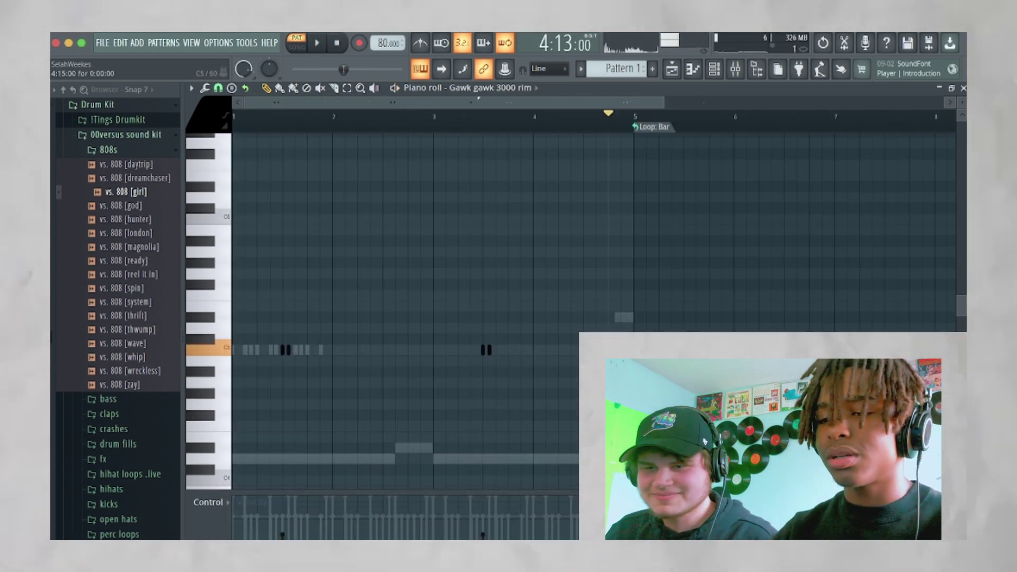
scroll(530, 265, up, 3)
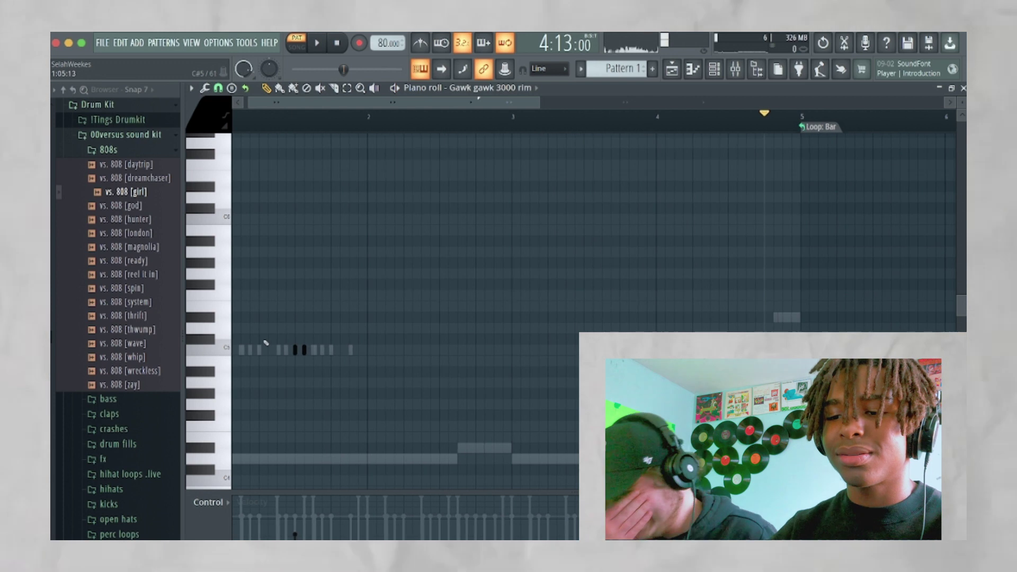
key(space)
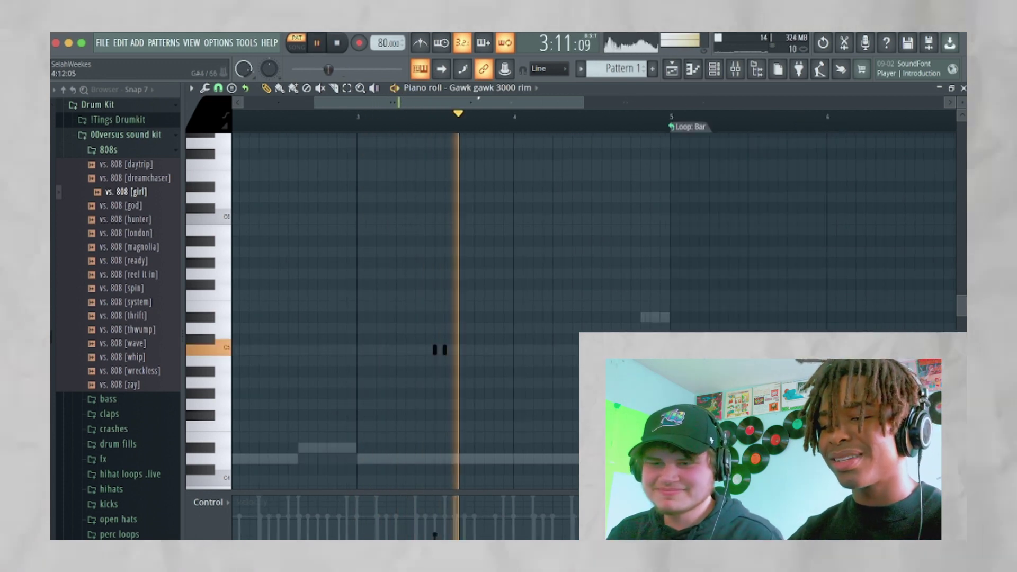
scroll(593, 308, down, 3)
scroll(594, 308, down, 2)
click(529, 350)
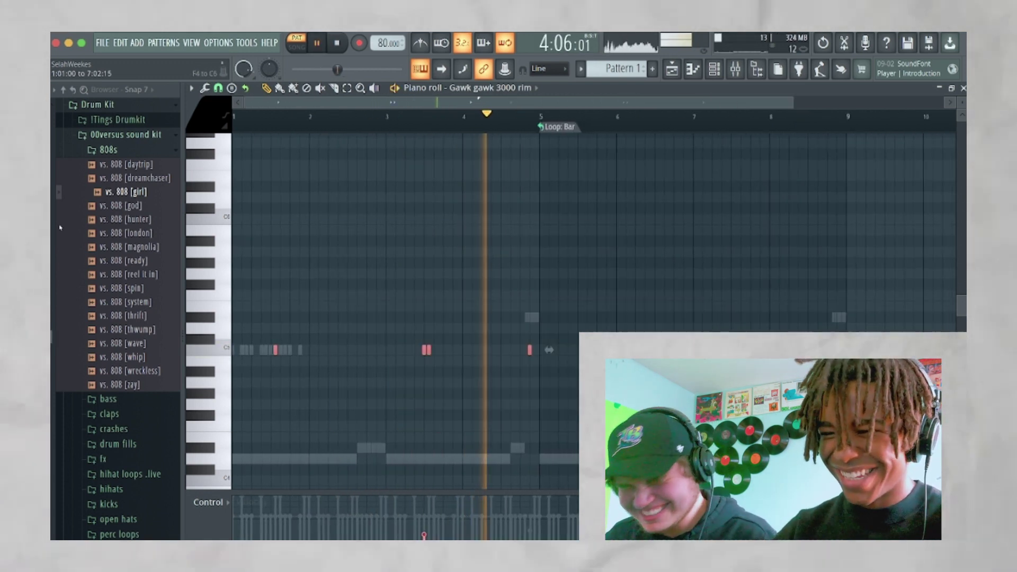
right_click(530, 349)
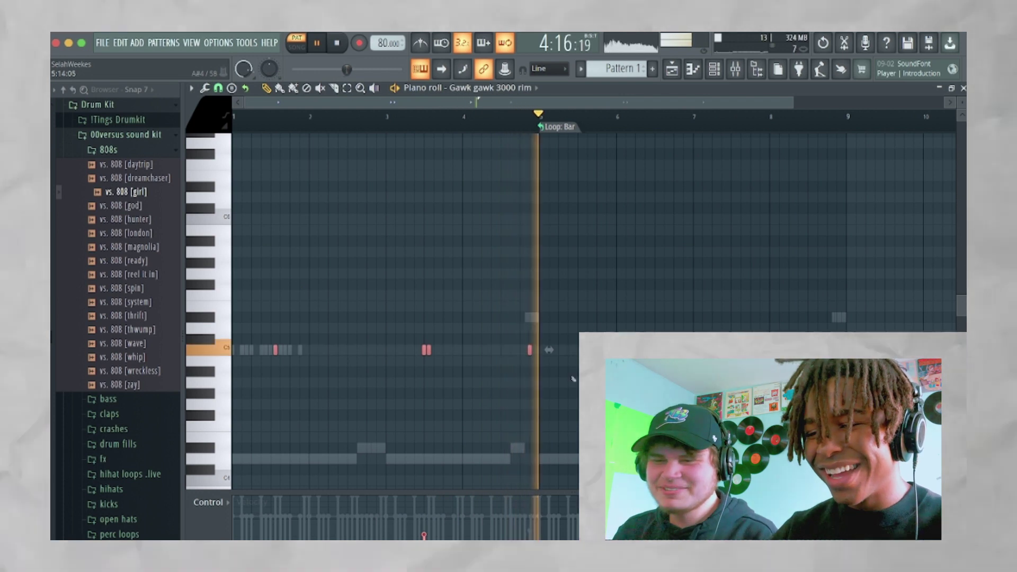
scroll(442, 381, up, 2)
scroll(477, 392, down, 2)
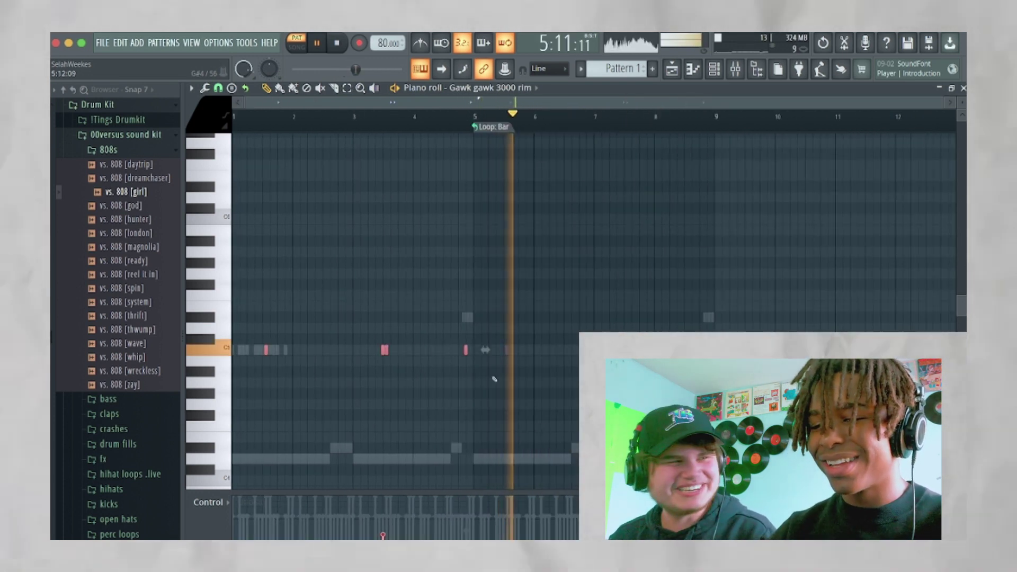
scroll(407, 352, up, 1)
scroll(407, 353, up, 1)
scroll(406, 354, down, 2)
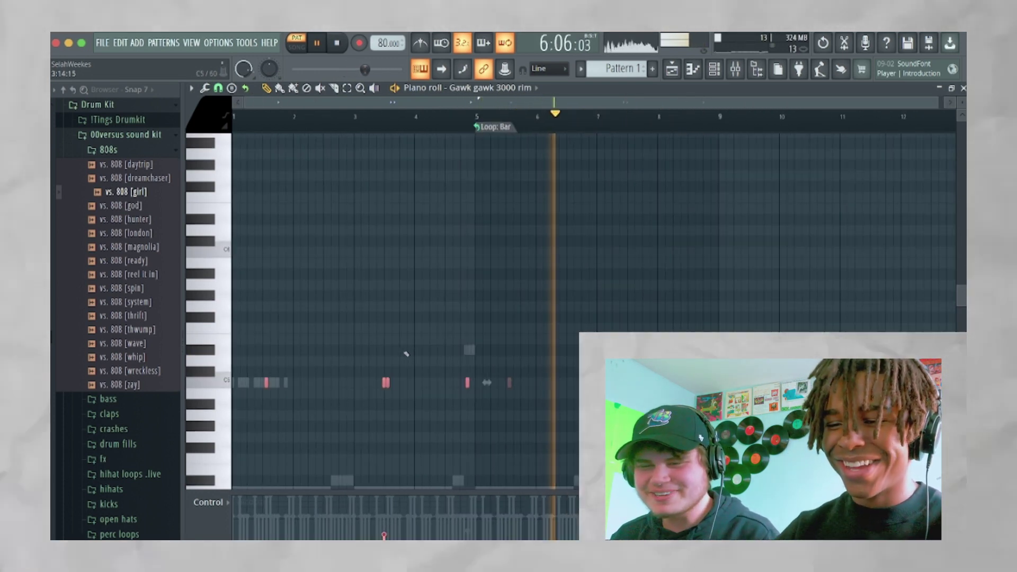
scroll(407, 354, down, 1)
scroll(406, 354, down, 2)
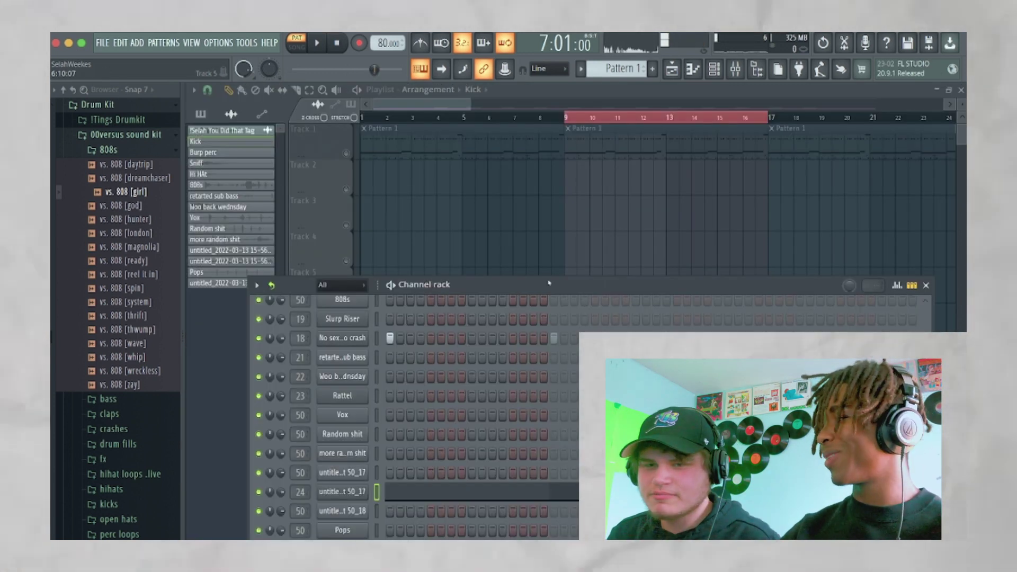
Step: Move the Channel rack higher up and expand it to full height
drag(547, 283, 550, 229)
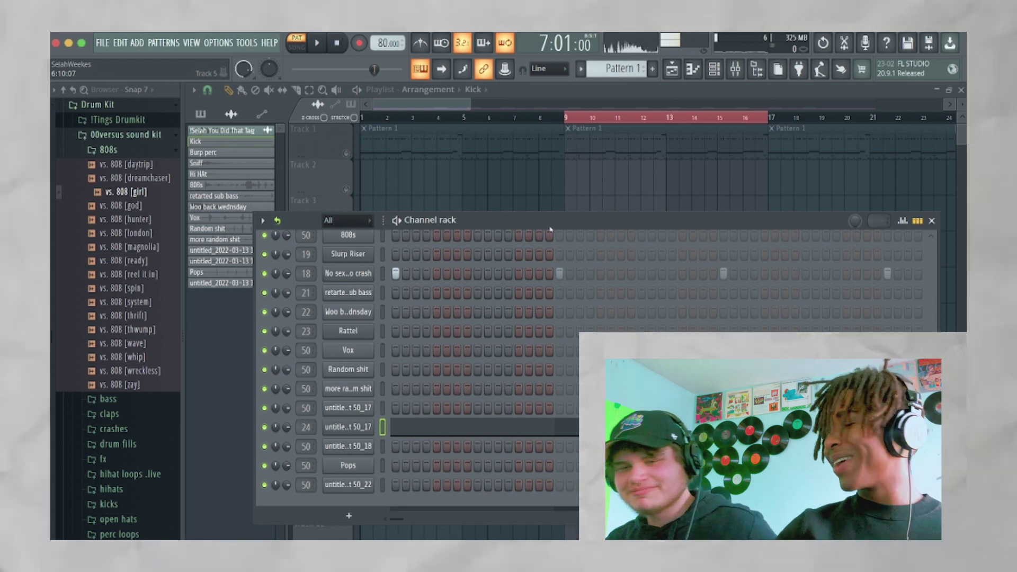
double_click(551, 229)
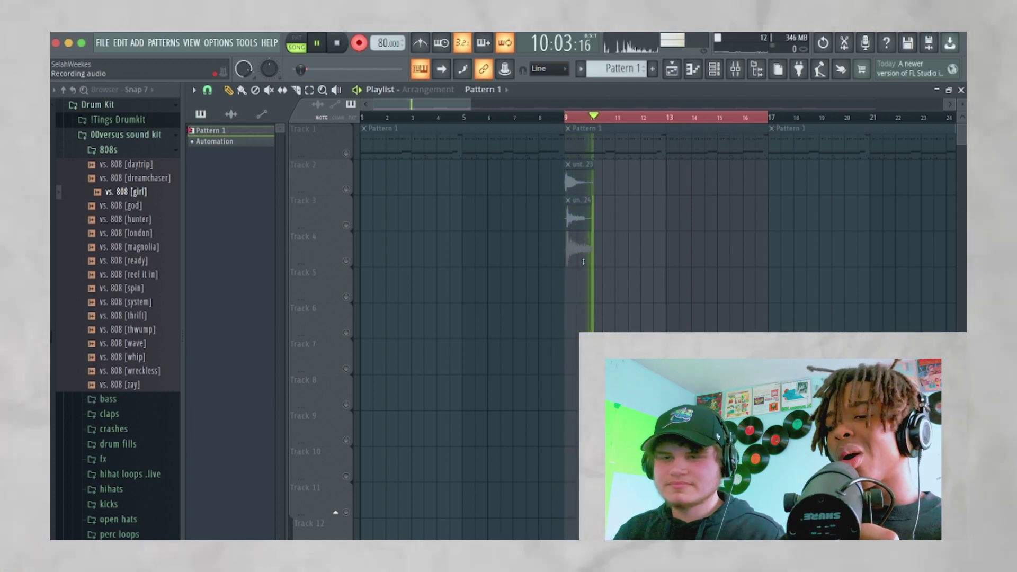
Step: Stop the recording and add G5 and A#5 chord notes, raising one to B5
key(space)
key(F9)
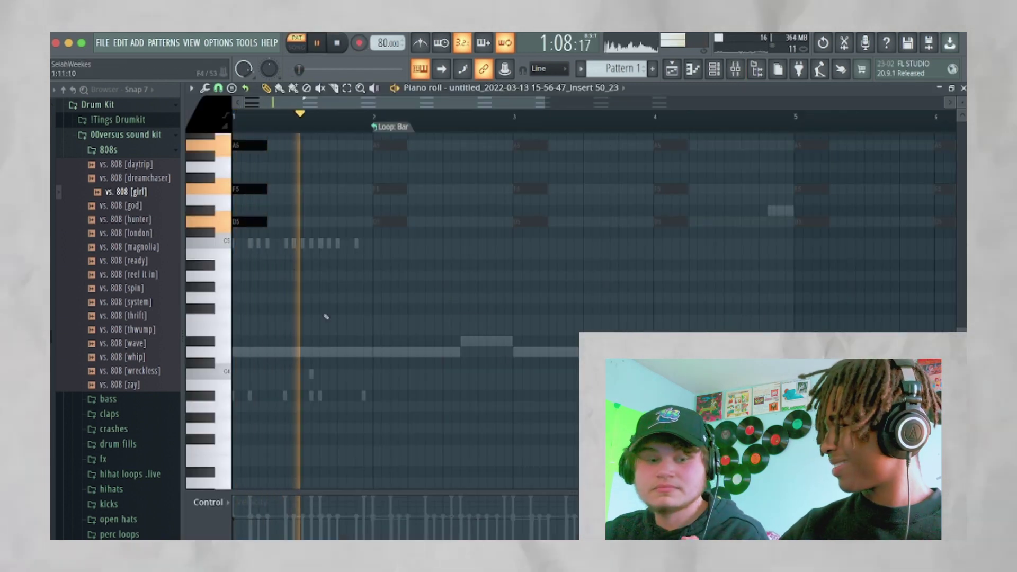
scroll(452, 367, down, 1)
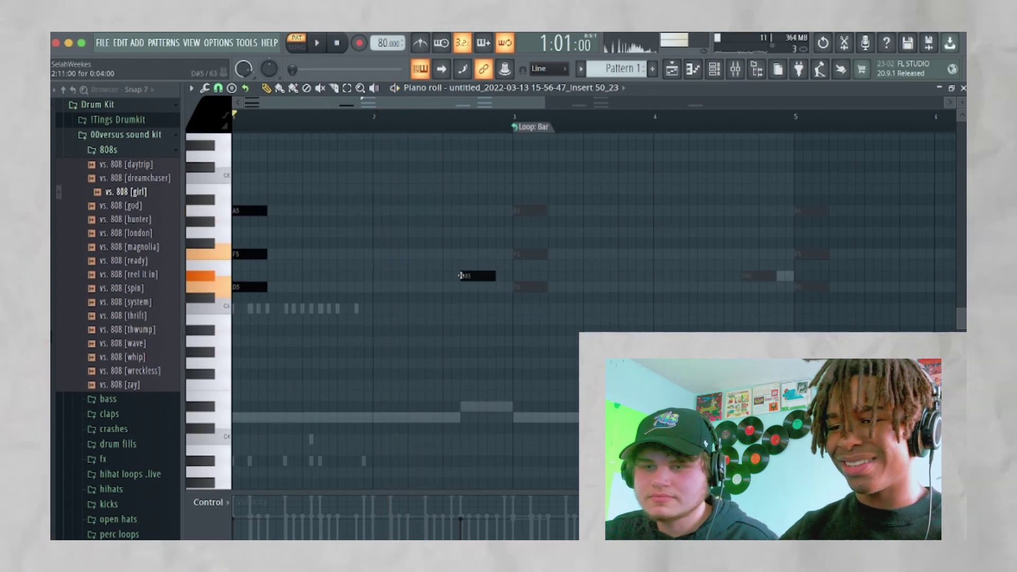
click(462, 232)
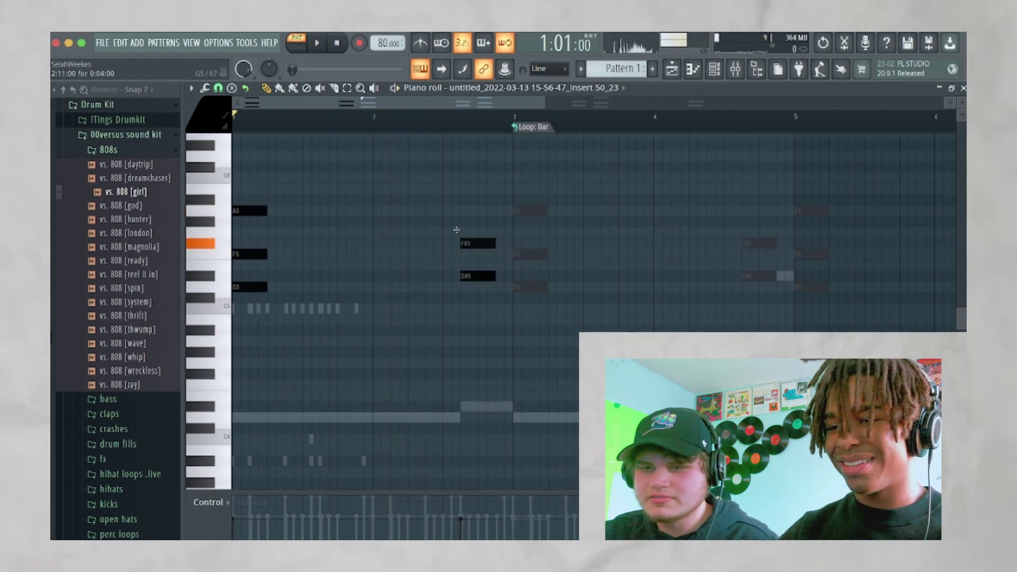
click(466, 199)
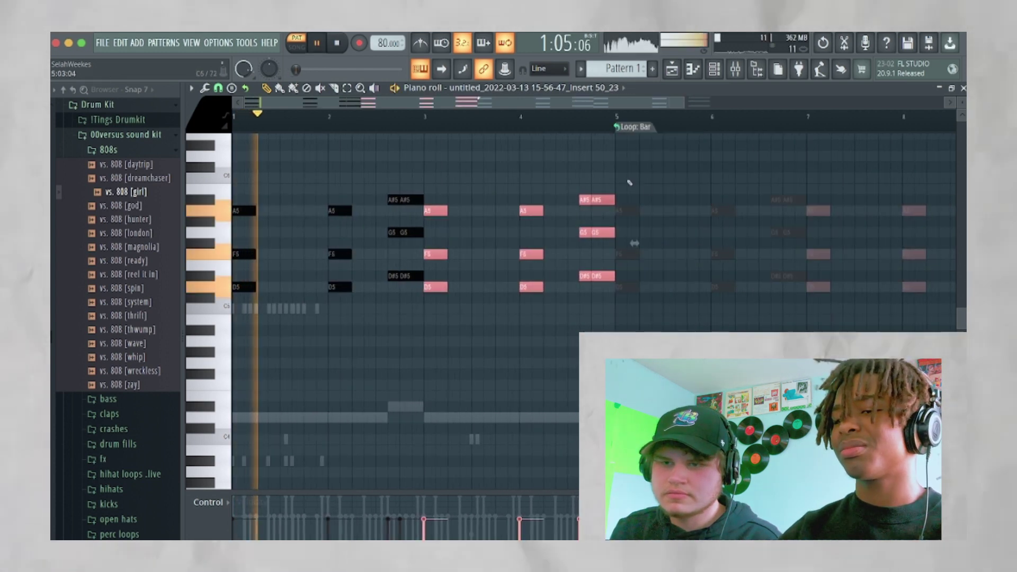
click(604, 200)
Step: Duplicate the chord notes in bars 1–5 into bars 5–9 with Ctrl+B, then deselect them
drag(604, 200, 604, 189)
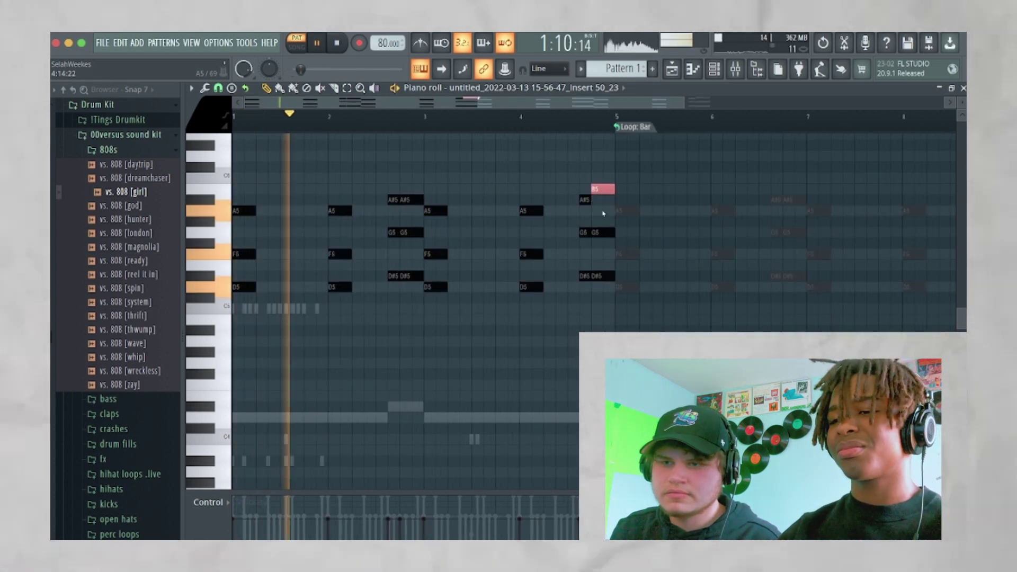
scroll(604, 189, down, 2)
drag(440, 304, 601, 389)
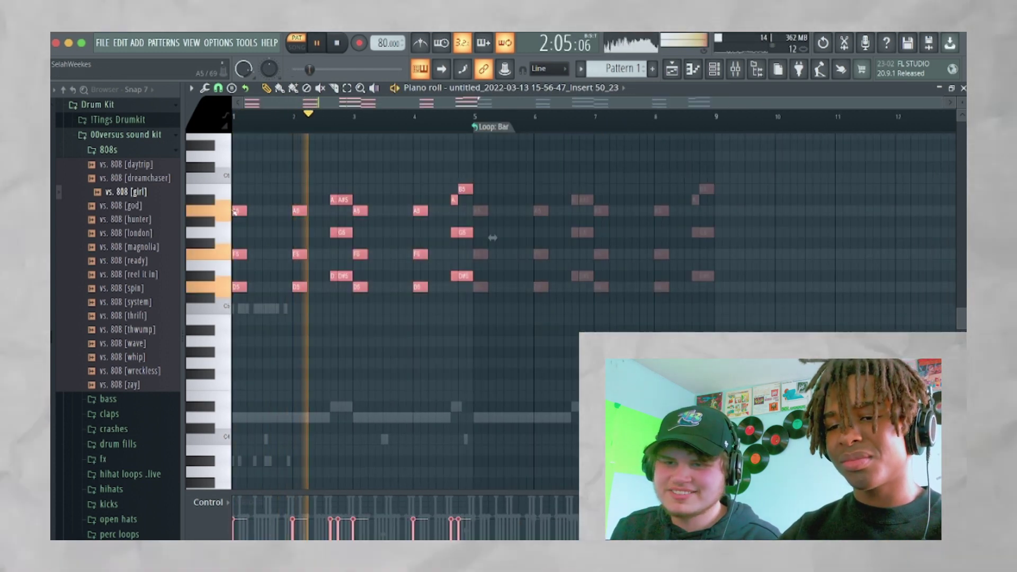
key(ctrl+b)
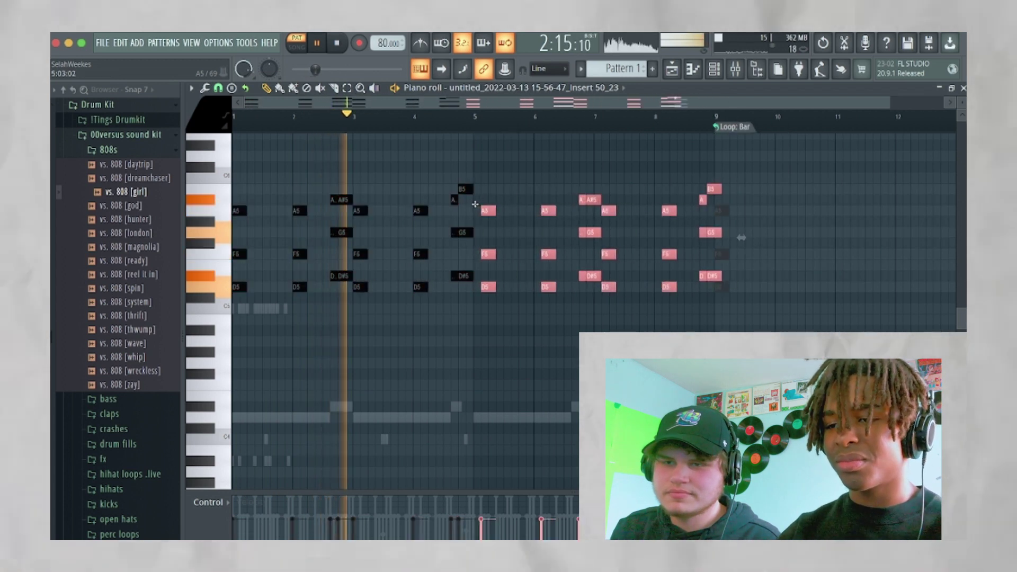
scroll(382, 246, up, 3)
scroll(382, 245, down, 1)
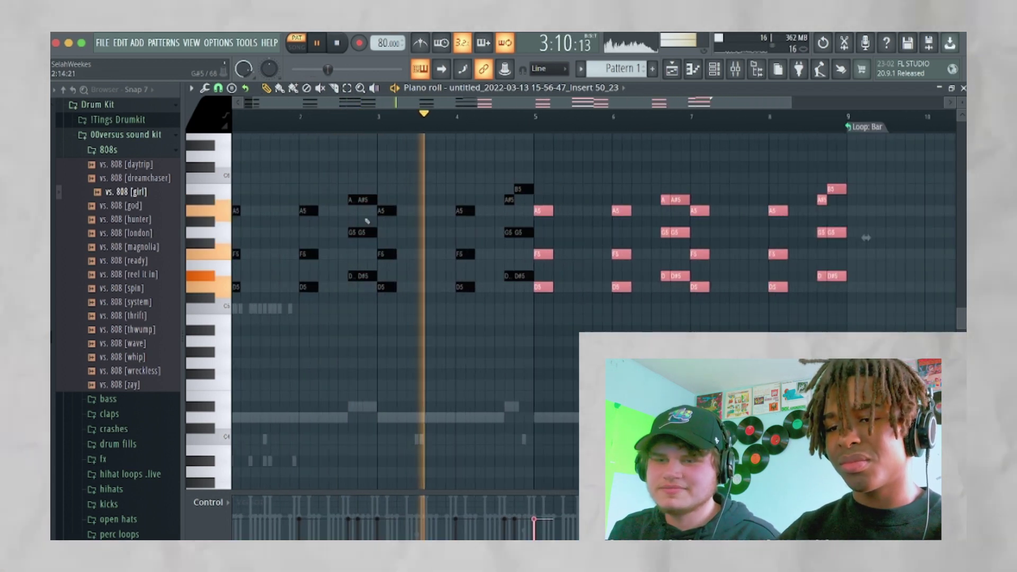
click(562, 302)
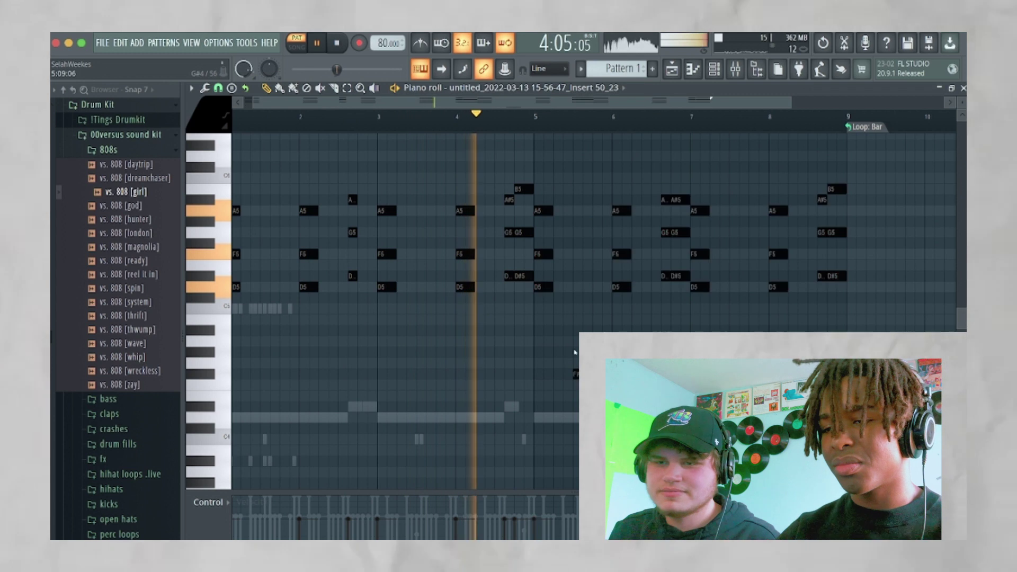
scroll(568, 303, up, 1)
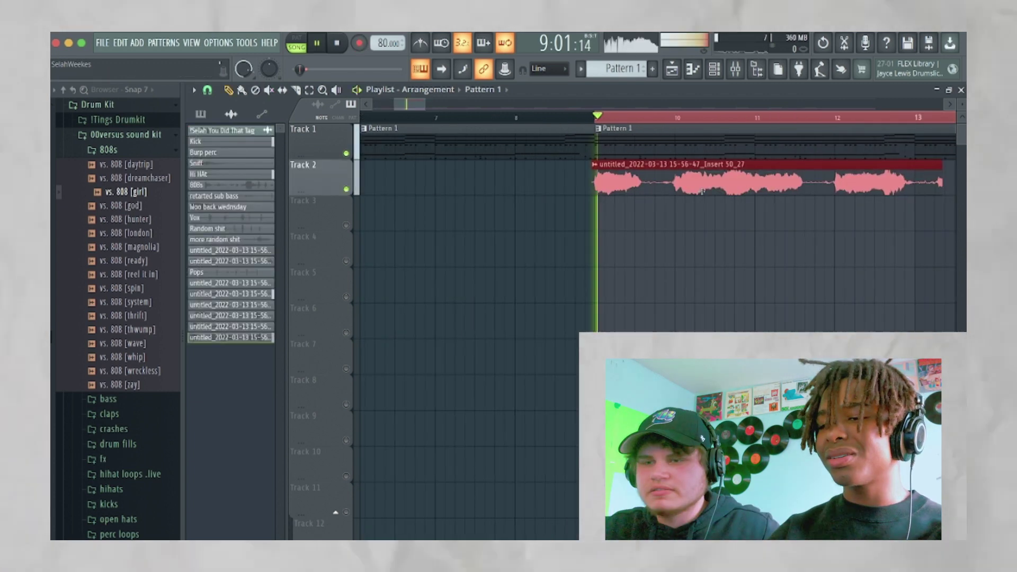
Step: Play back the new Track 2 take, then select mixer Insert 50 with Auto-Tune Access
key(space)
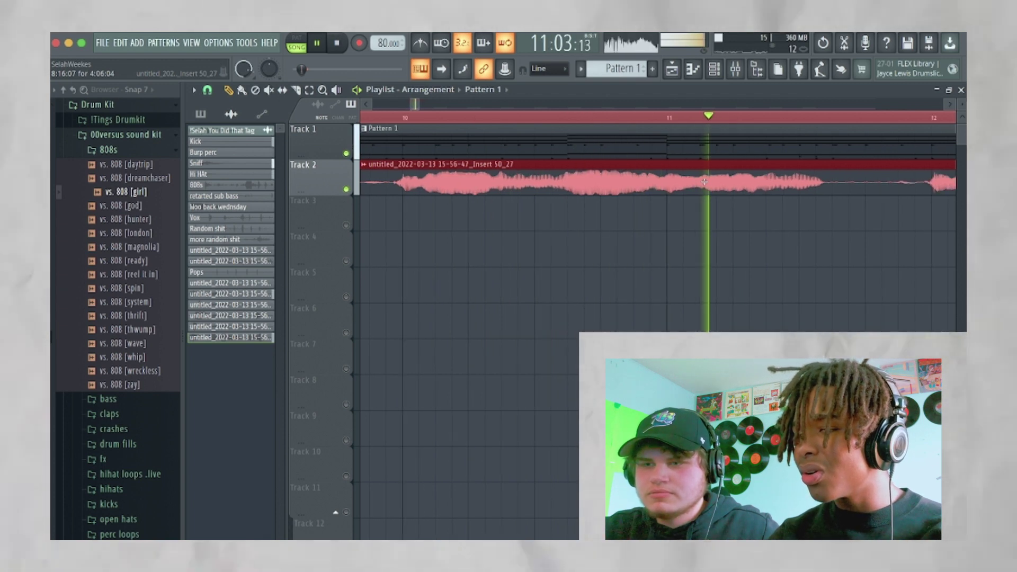
scroll(704, 182, down, 4)
scroll(705, 181, up, 5)
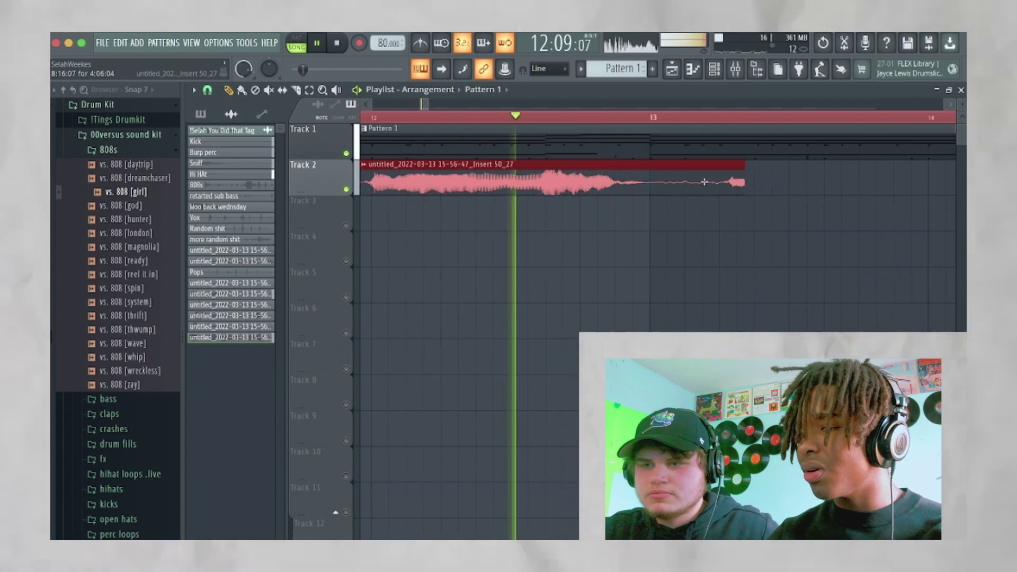
scroll(610, 225, down, 2)
scroll(611, 225, down, 1)
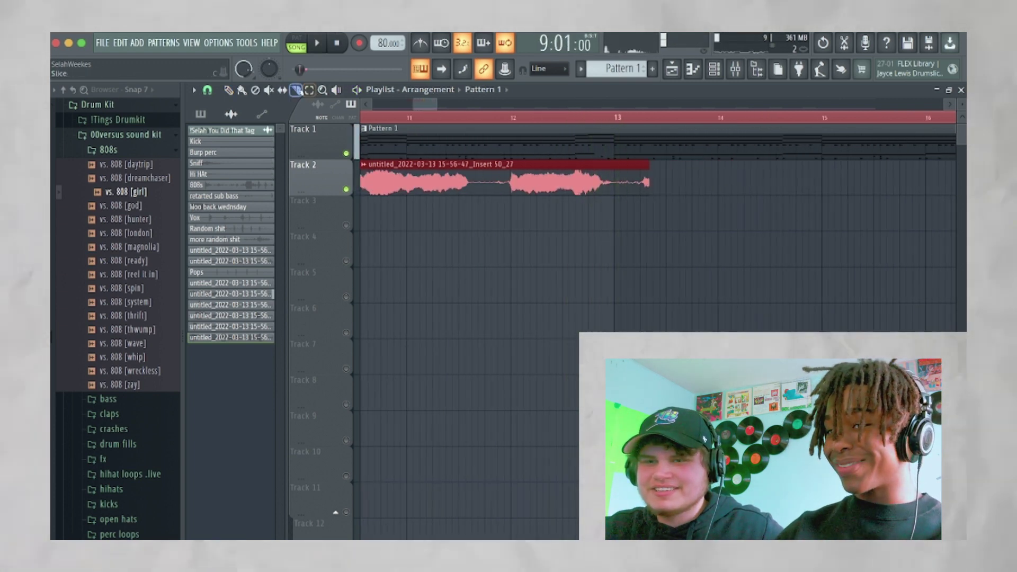
click(635, 193)
scroll(621, 246, down, 4)
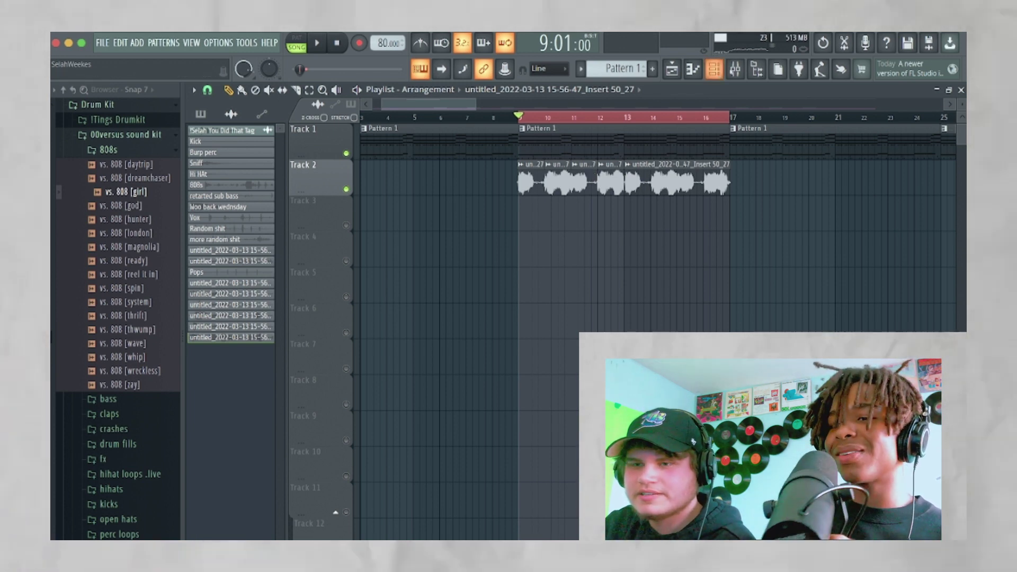
click(740, 76)
click(807, 260)
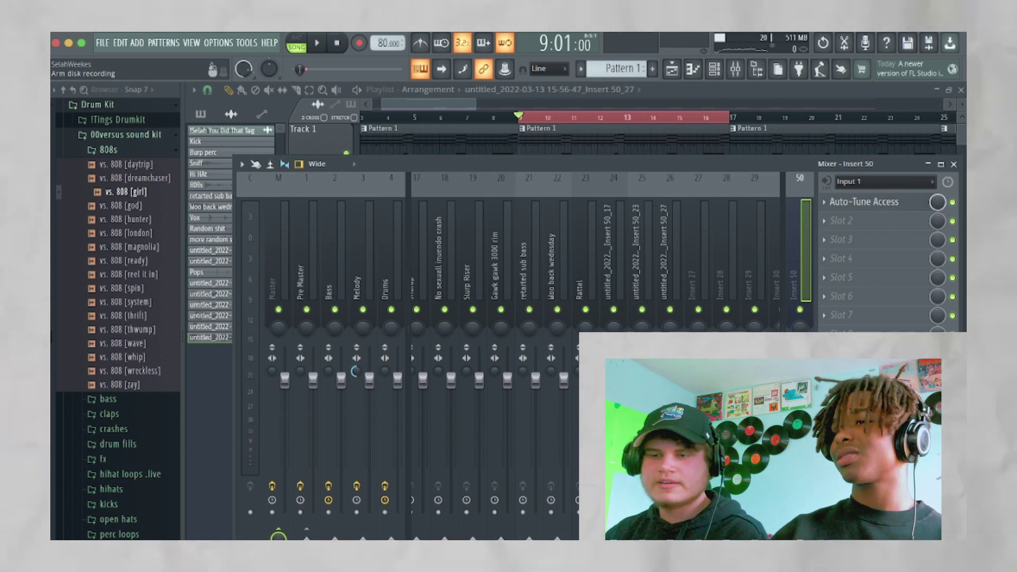
Step: Close the mixer and start recording a new vocal take onto Track 3 from bar 9
key(F9)
key(r)
key(space)
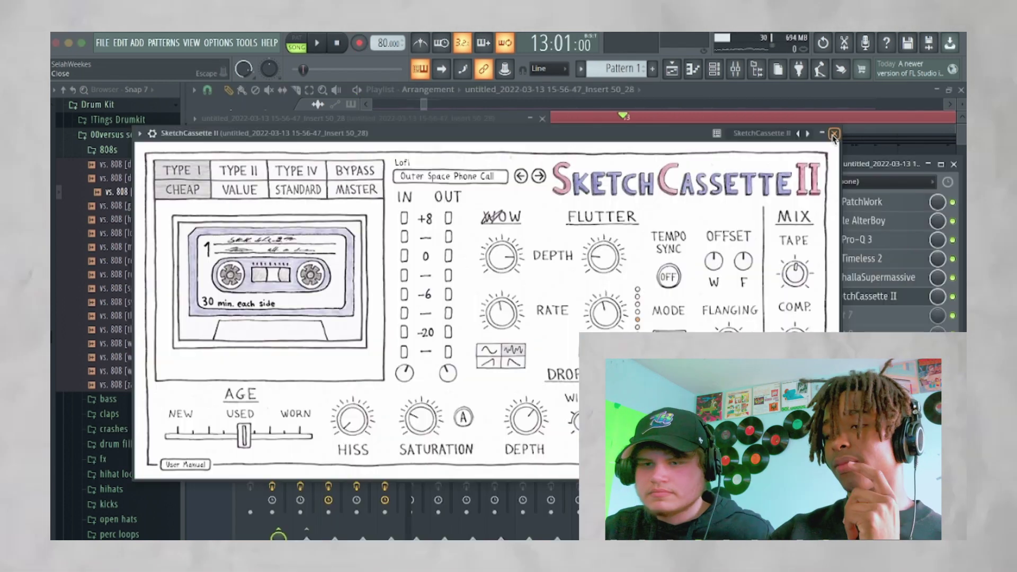
Step: Move SketchCassette II up past FF Timeless 2 and FF Pro-Q 3 in the insert's effect chain
key(Escape)
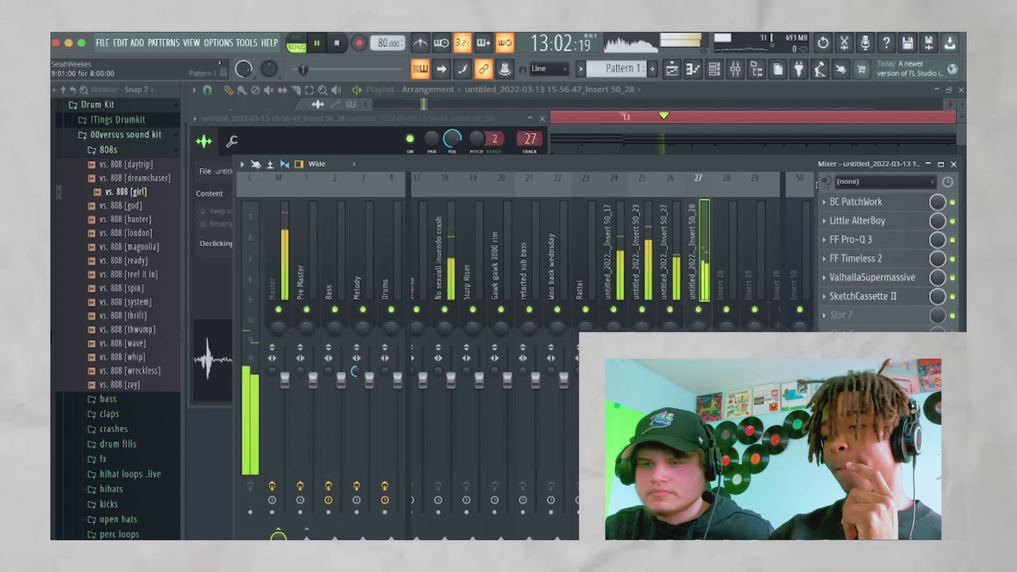
click(831, 307)
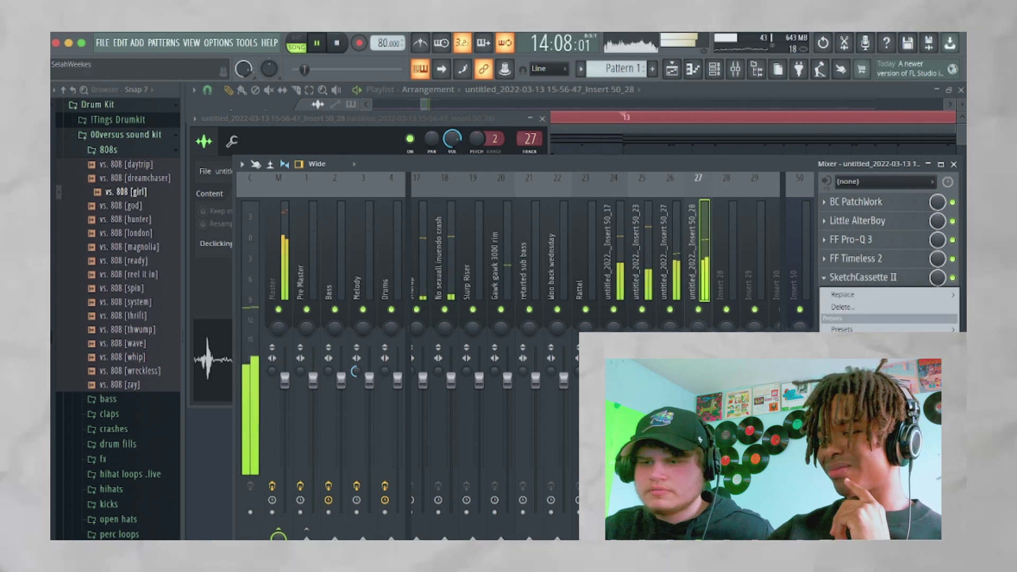
click(833, 284)
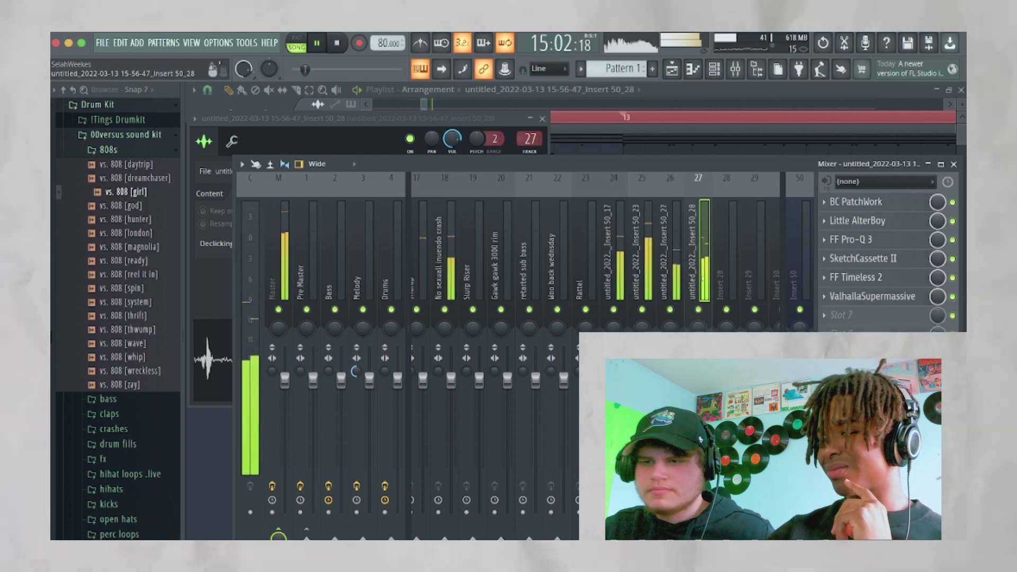
click(831, 260)
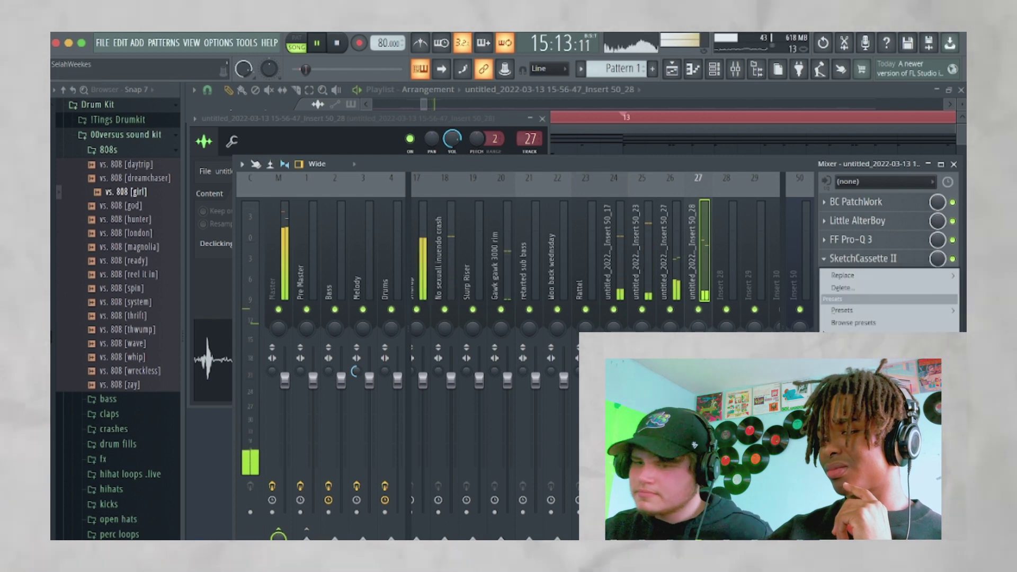
click(848, 287)
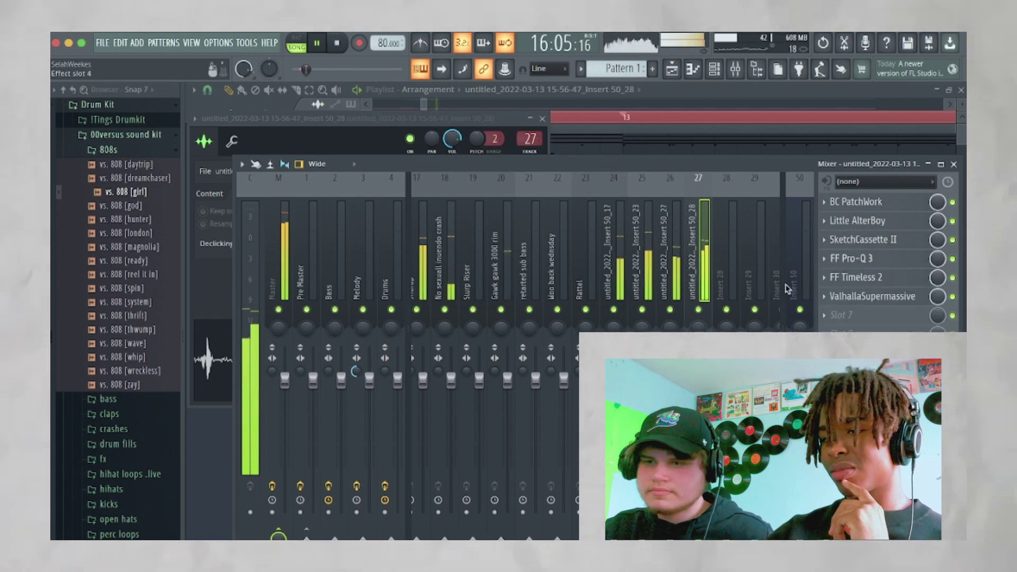
click(868, 260)
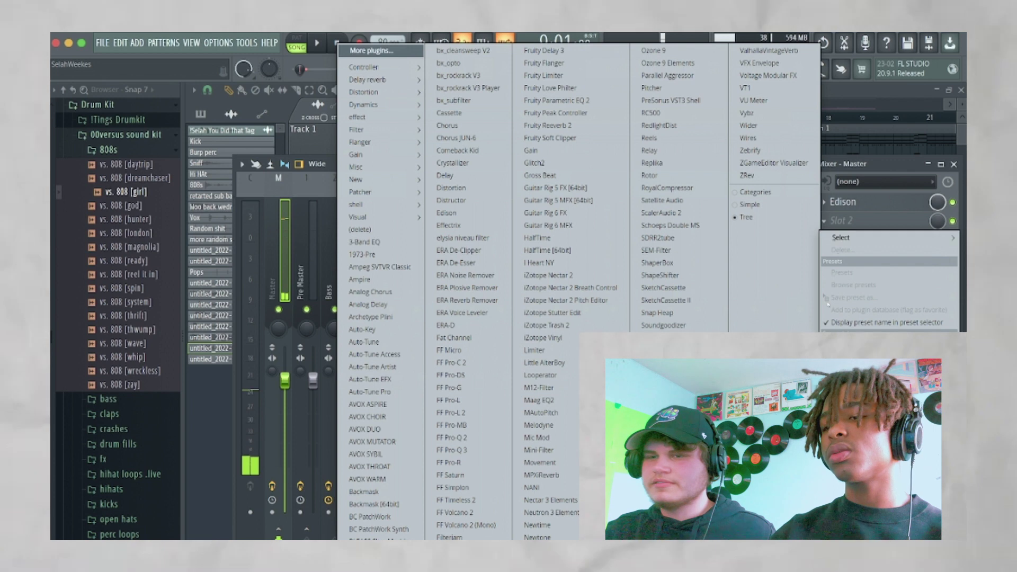
Step: Load SoundShifter Pitch Stereo on the Master, set Semitones to -1, and play to check it
click(706, 326)
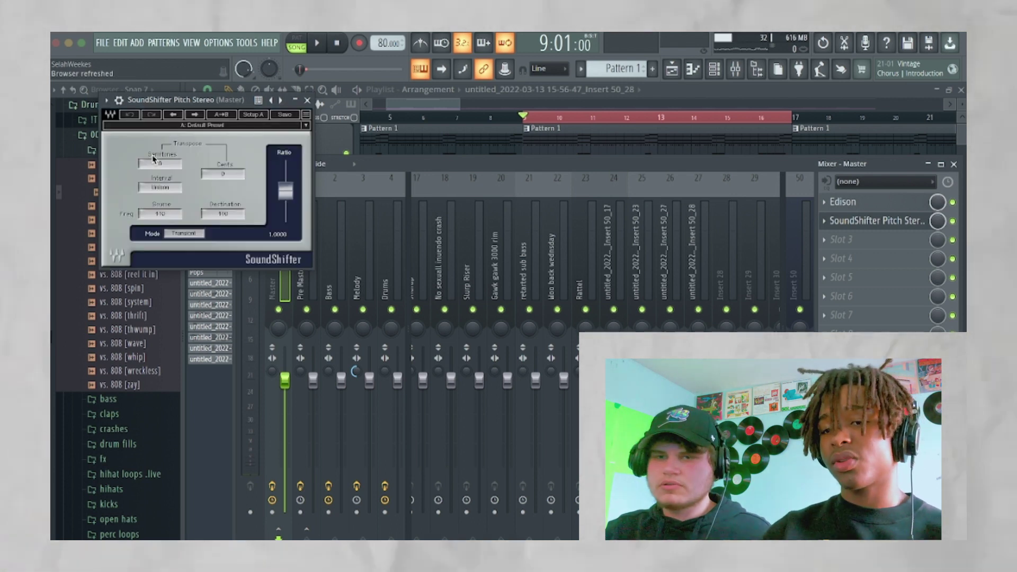
drag(153, 164, 165, 167)
key(space)
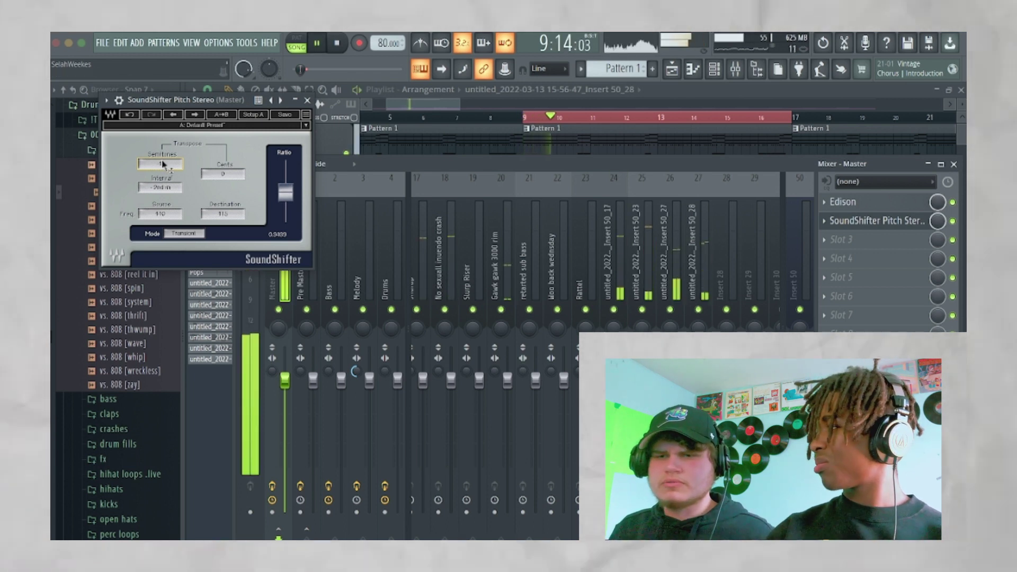
click(308, 100)
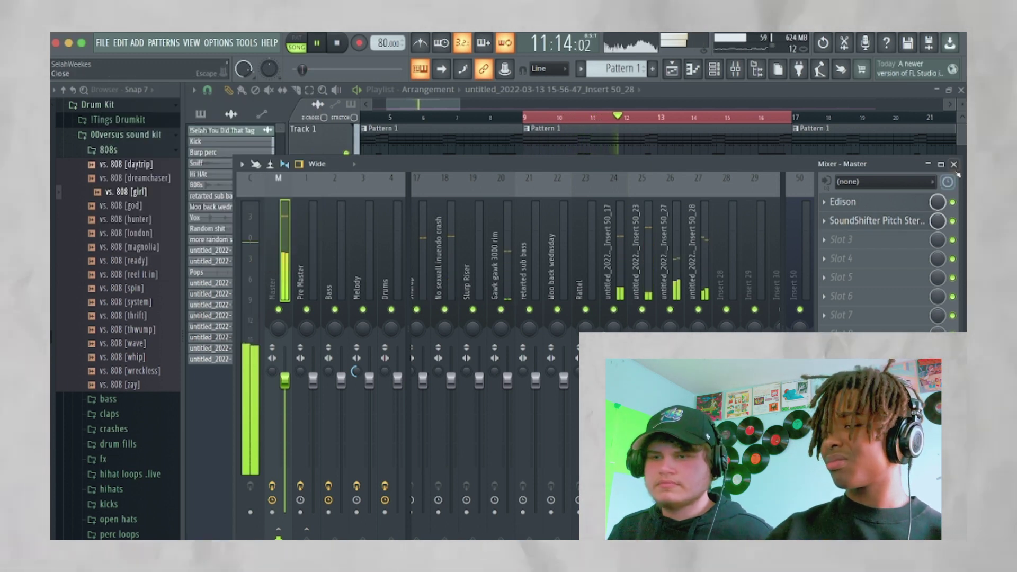
Step: Select the Insert 50_28 track and audition the Insert 50_24 sample's settings and piano roll
click(699, 350)
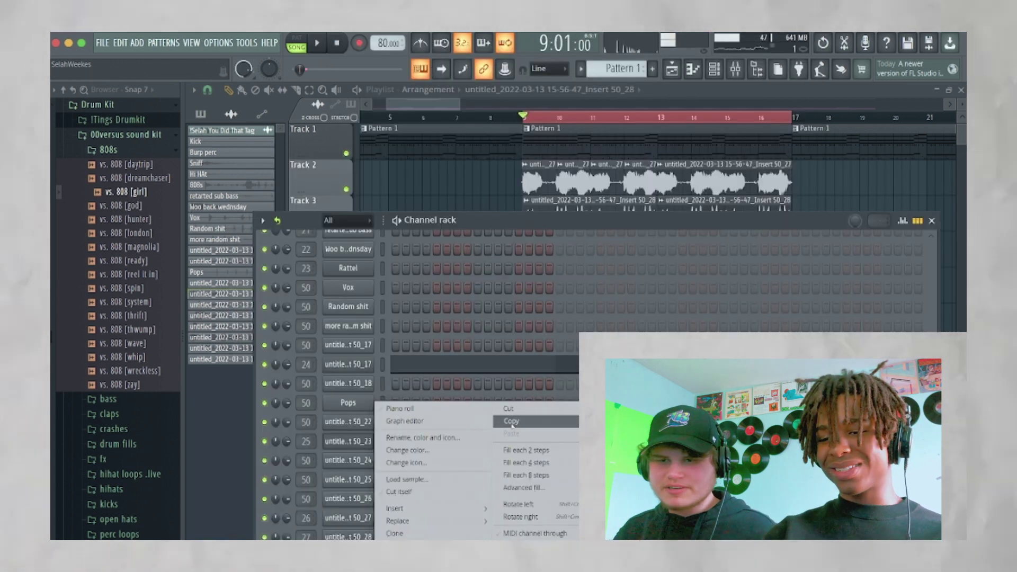
right_click(376, 404)
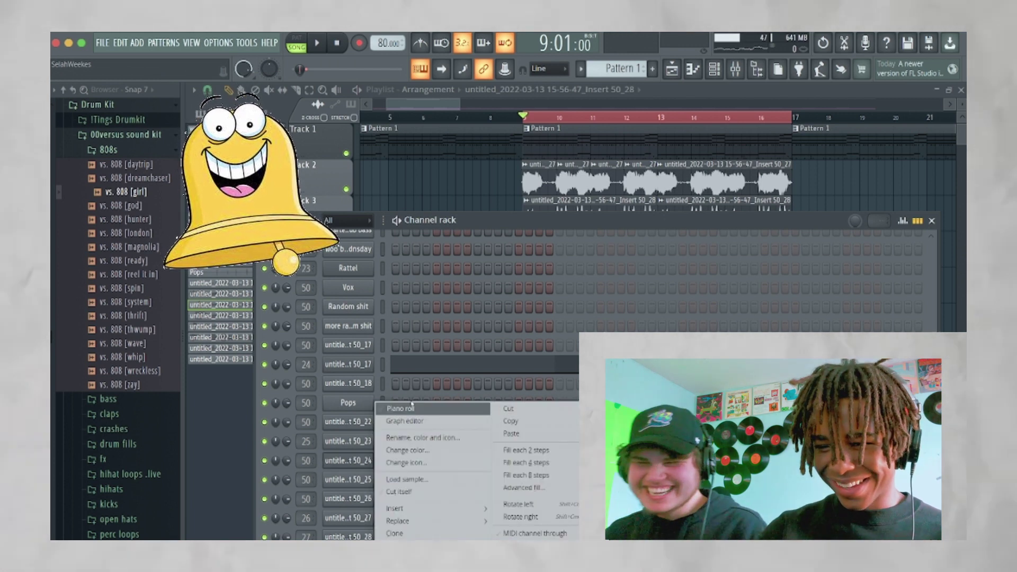
click(347, 460)
key(space)
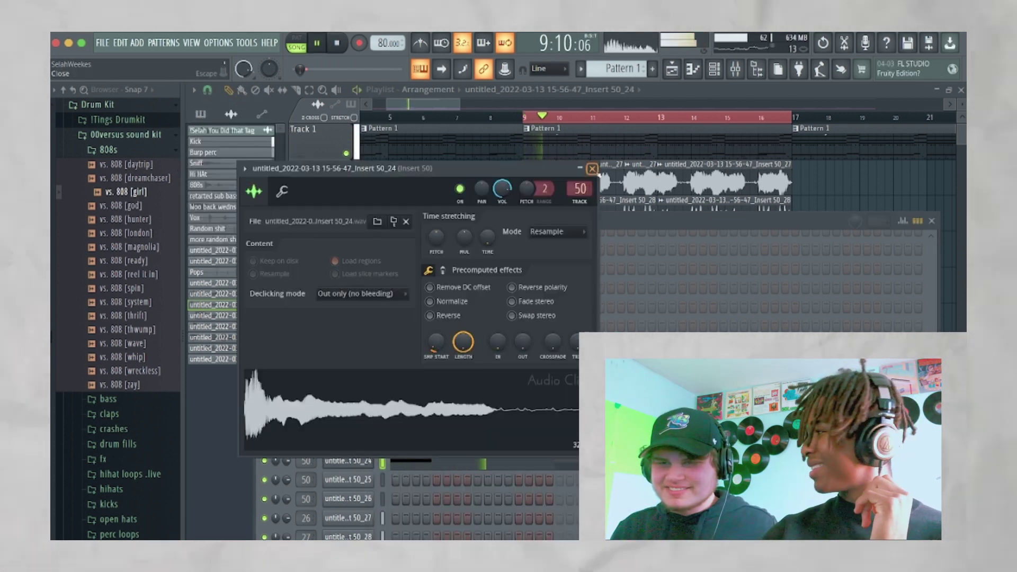
click(592, 169)
click(425, 462)
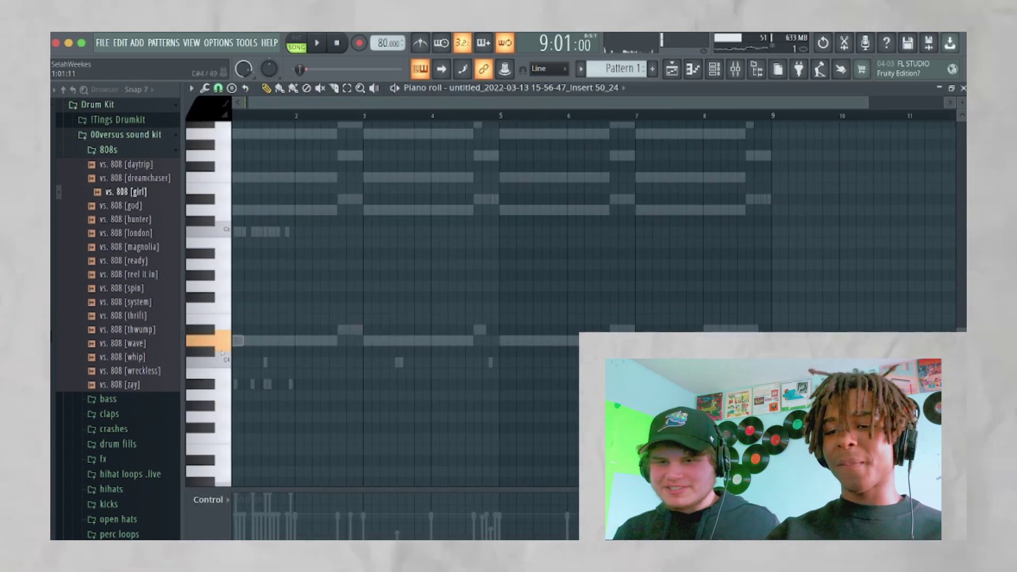
click(964, 88)
Step: Toggle Reverse on and back off in the Insert 50_24 sample's channel settings
right_click(360, 371)
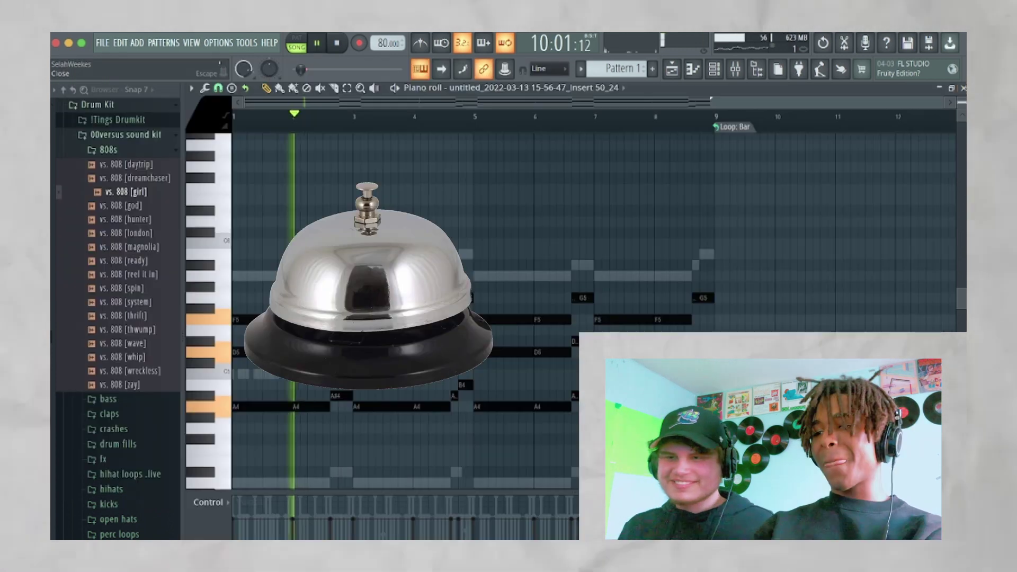
key(Escape)
click(349, 460)
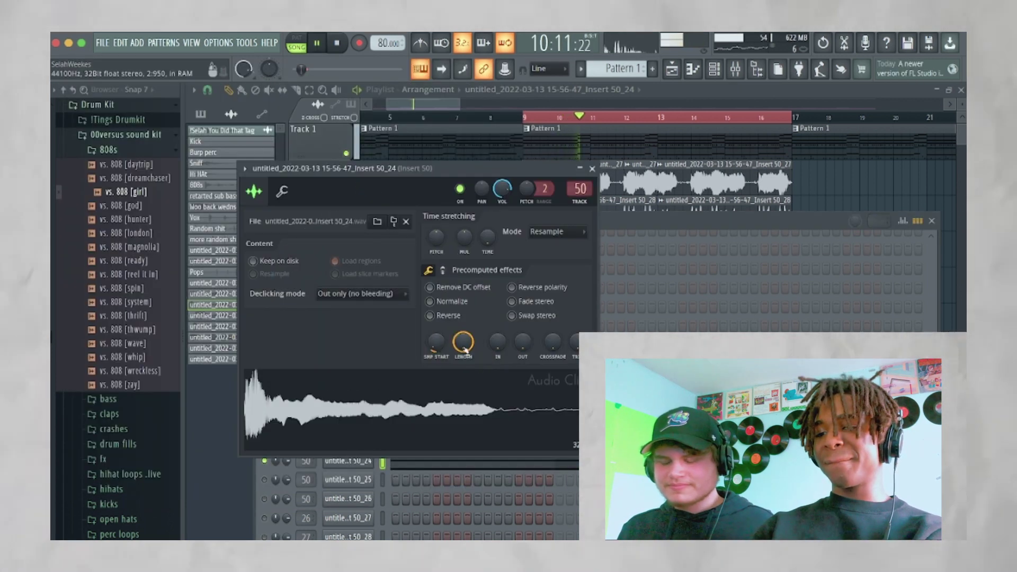
click(438, 315)
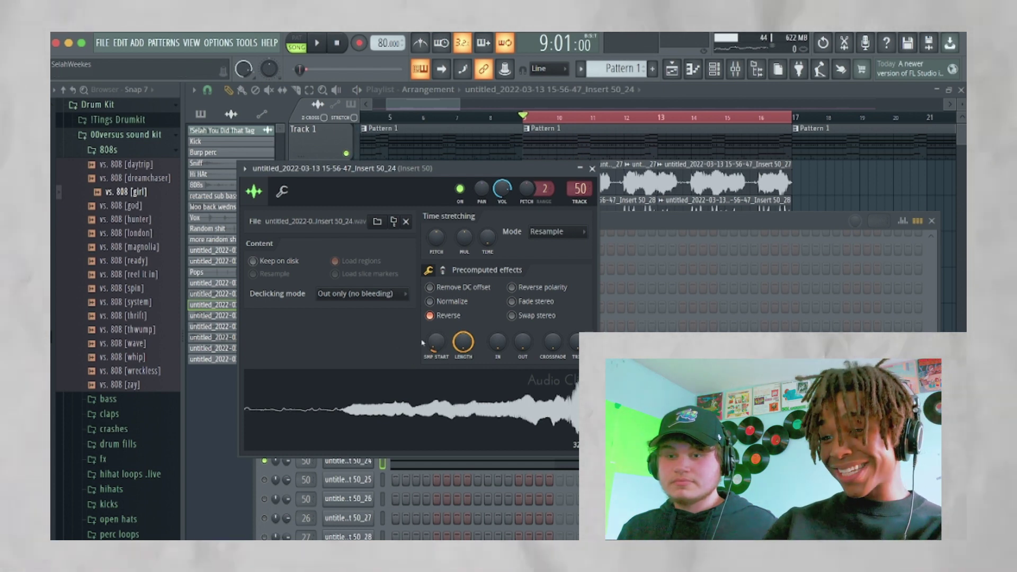
click(441, 314)
click(592, 168)
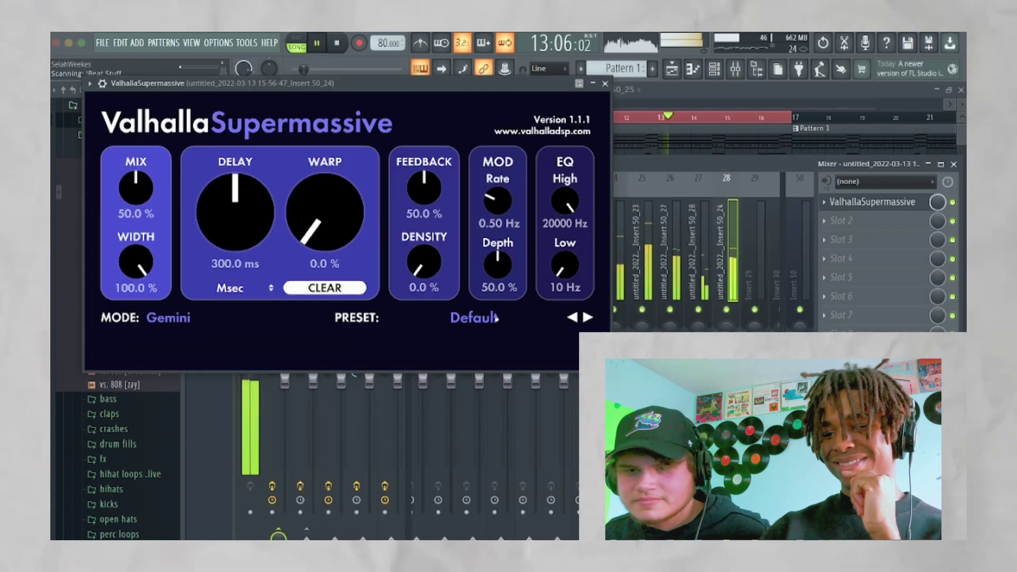
Step: Open Valhalla Supermassive's preset menu to browse its reverb presets
click(497, 319)
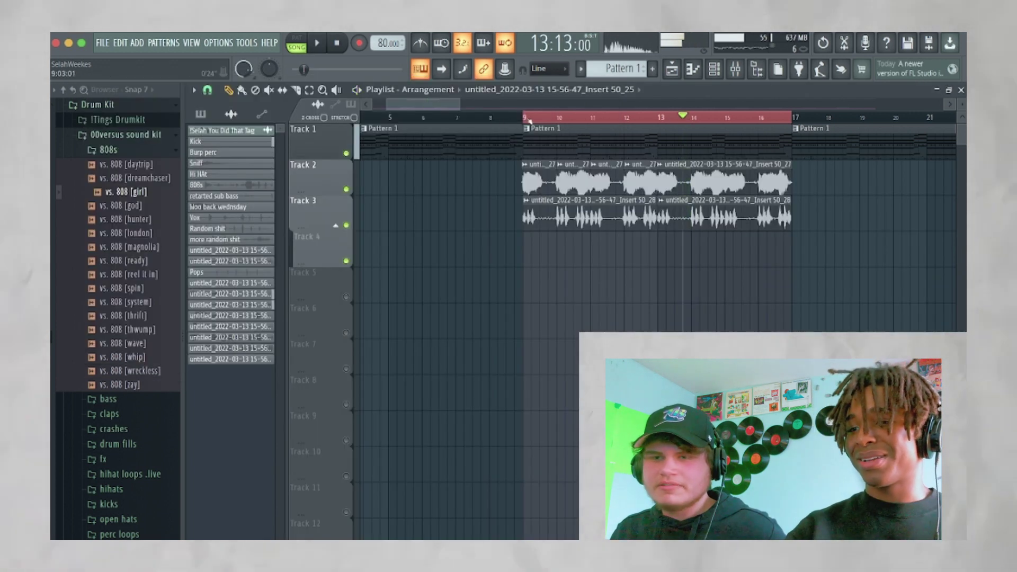
Step: Move the playhead back to bar 9 and record a new take into Edison
click(526, 117)
scroll(528, 121, down, 4)
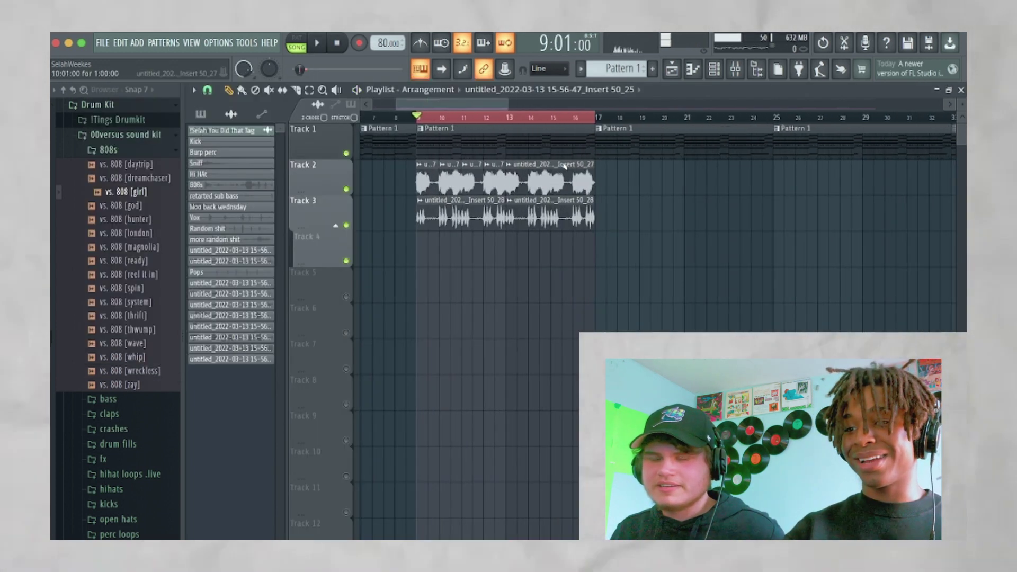
click(359, 43)
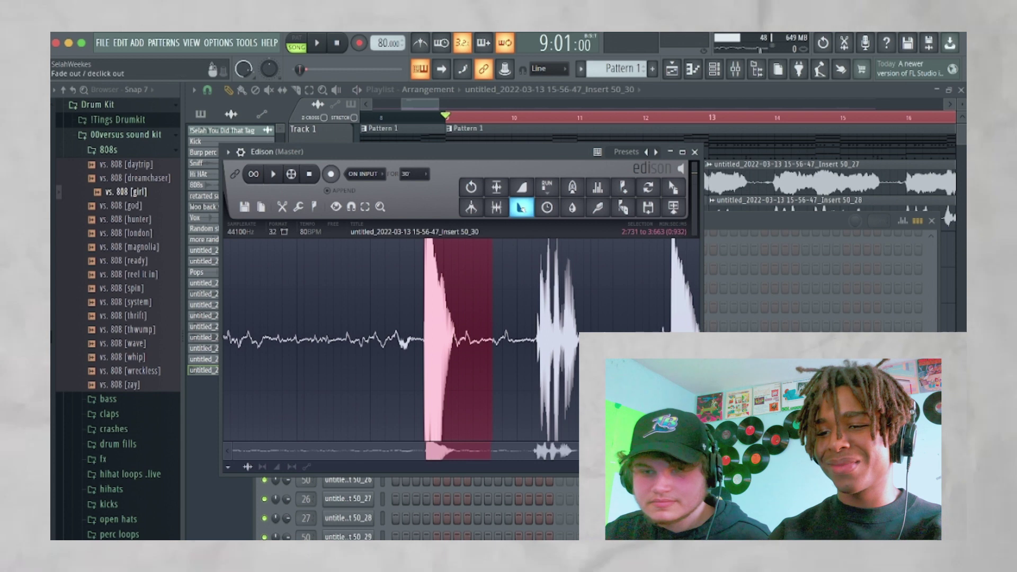
Step: Fade out the hit's tail, drag it into the project as sample Insert 50_31, and close Edison
click(521, 206)
key(space)
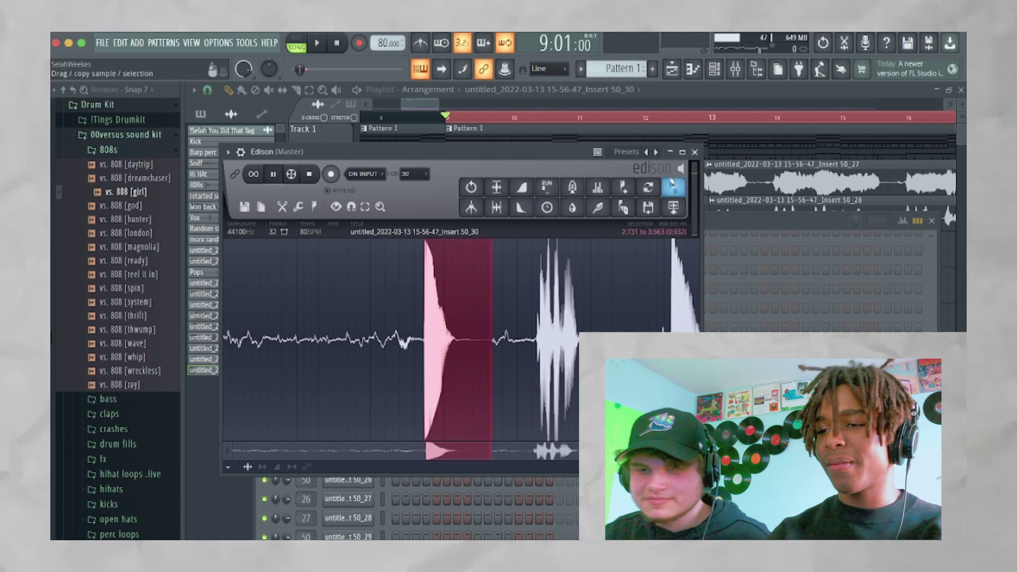
drag(662, 214, 689, 424)
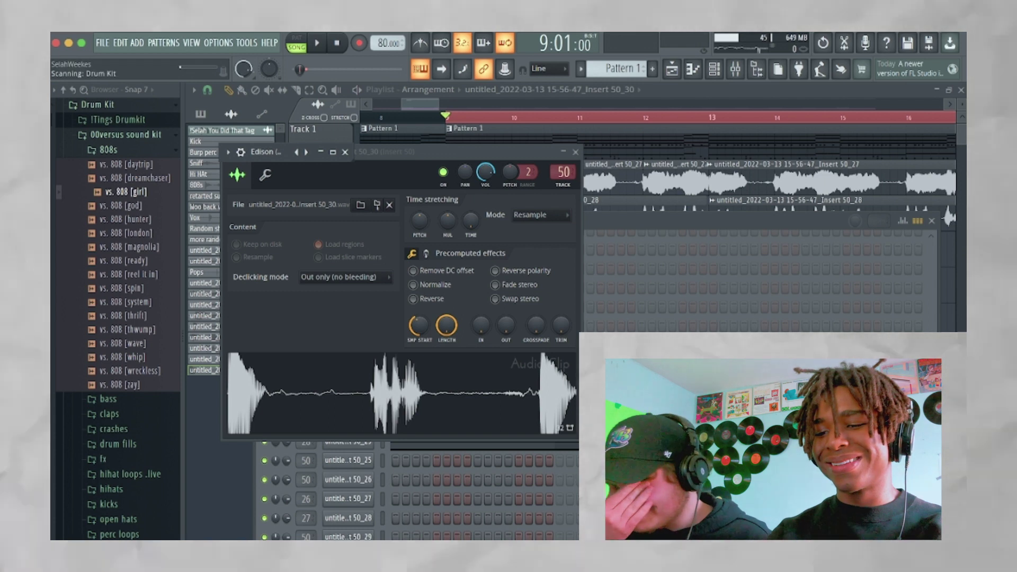
click(576, 152)
click(682, 152)
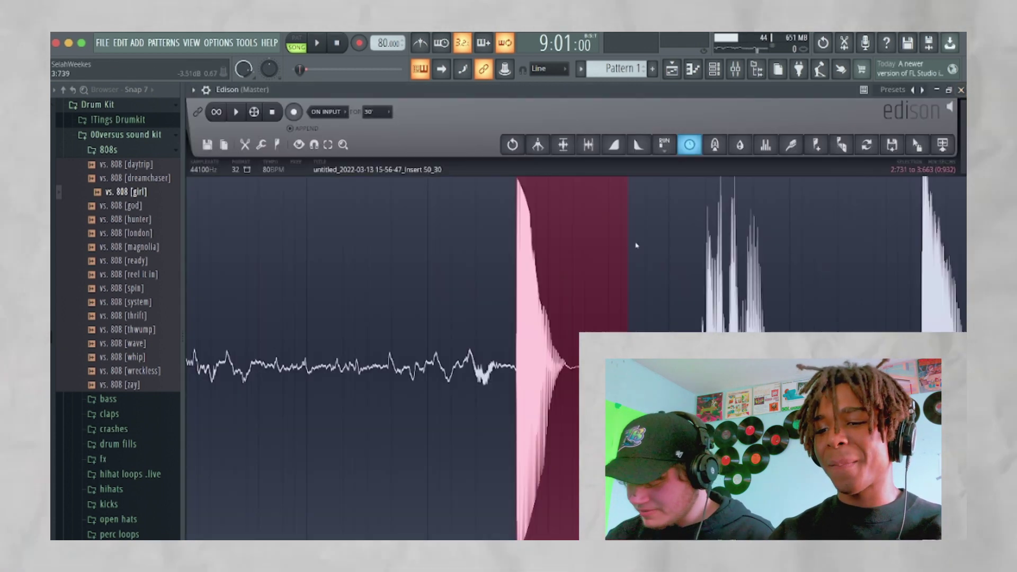
click(962, 90)
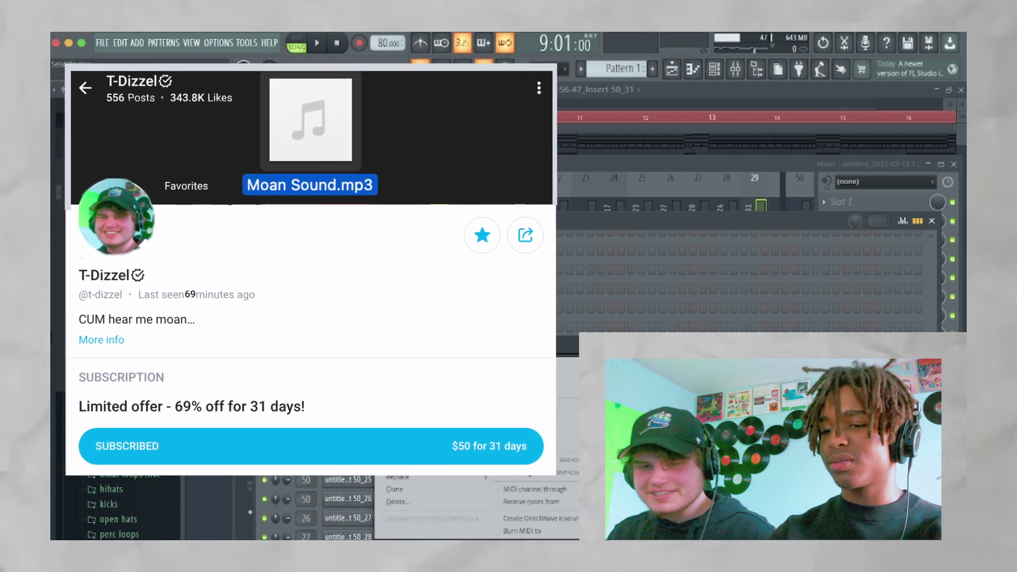
Step: Bring up the piano roll for the Insert 50_31 sample with F7, showing its C5 notes
key(F7)
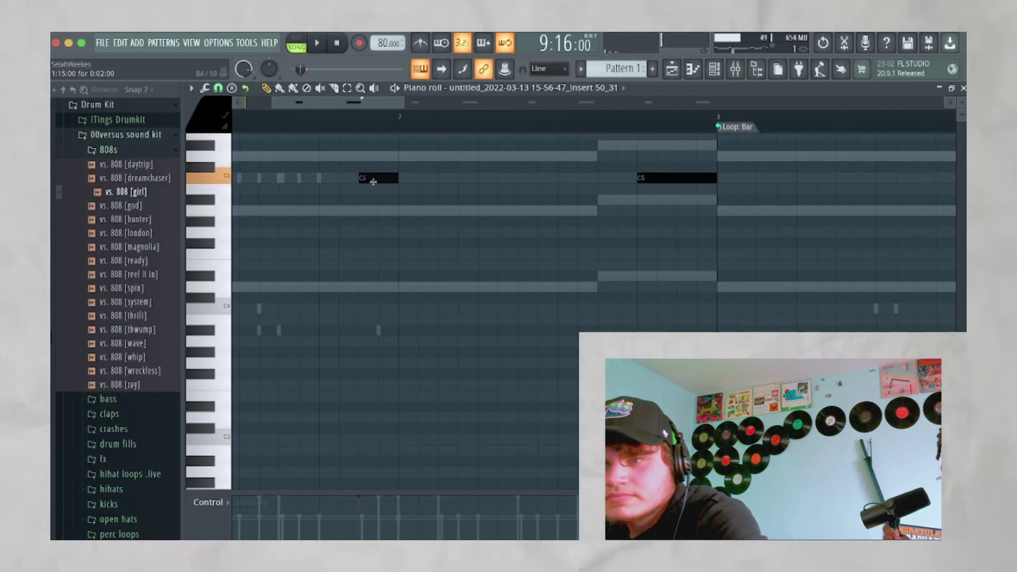
Step: Trim the Insert 50_31 pattern to two short notes and move them from C5 to D5
click(722, 180)
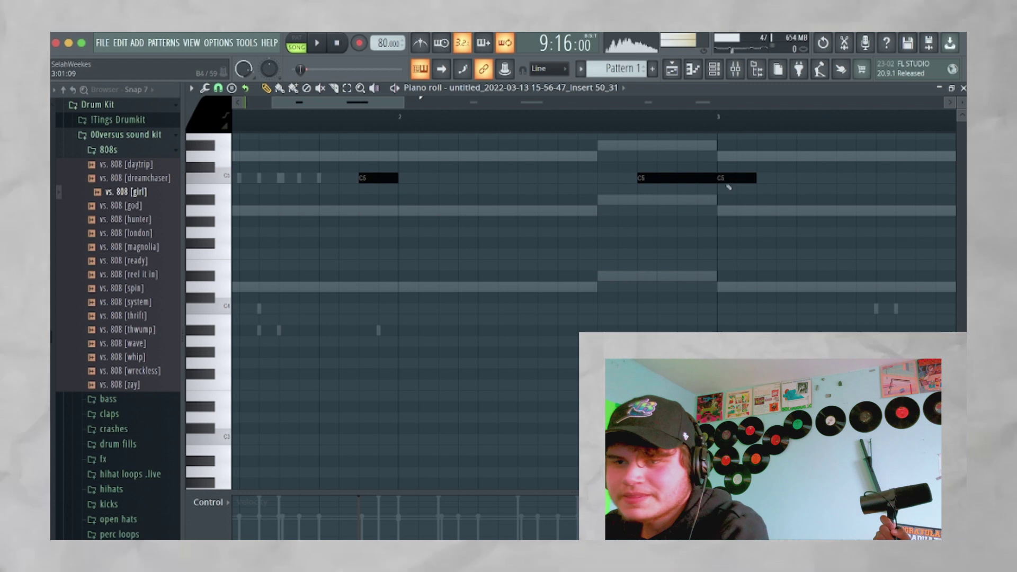
right_click(740, 180)
drag(715, 179, 682, 184)
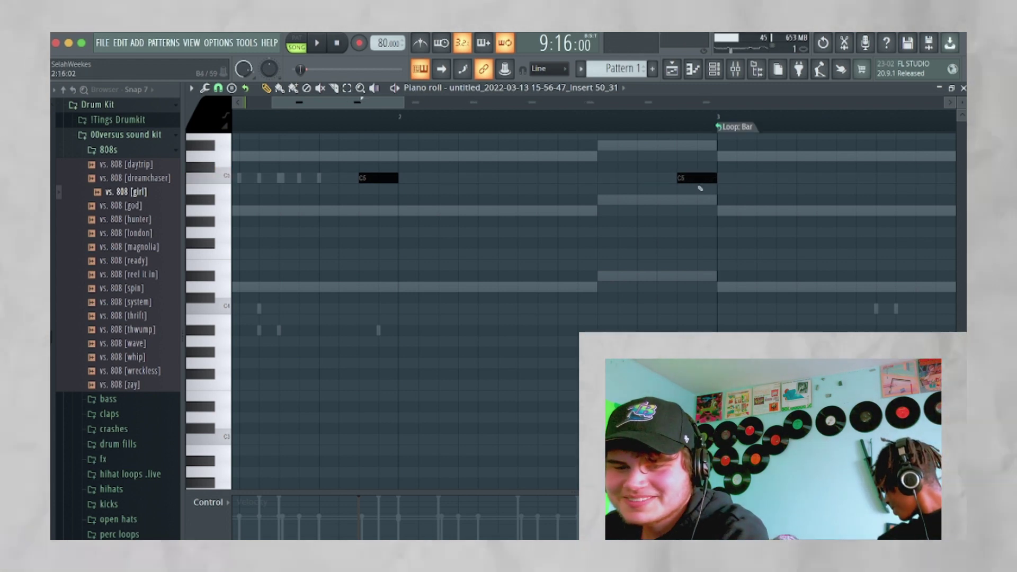
key(space)
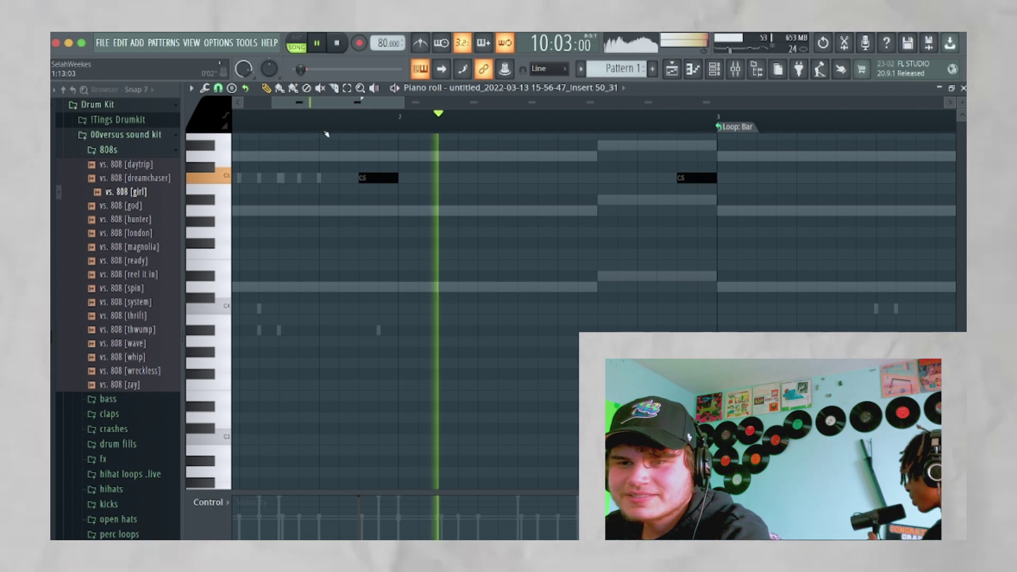
key(space)
drag(374, 172, 374, 150)
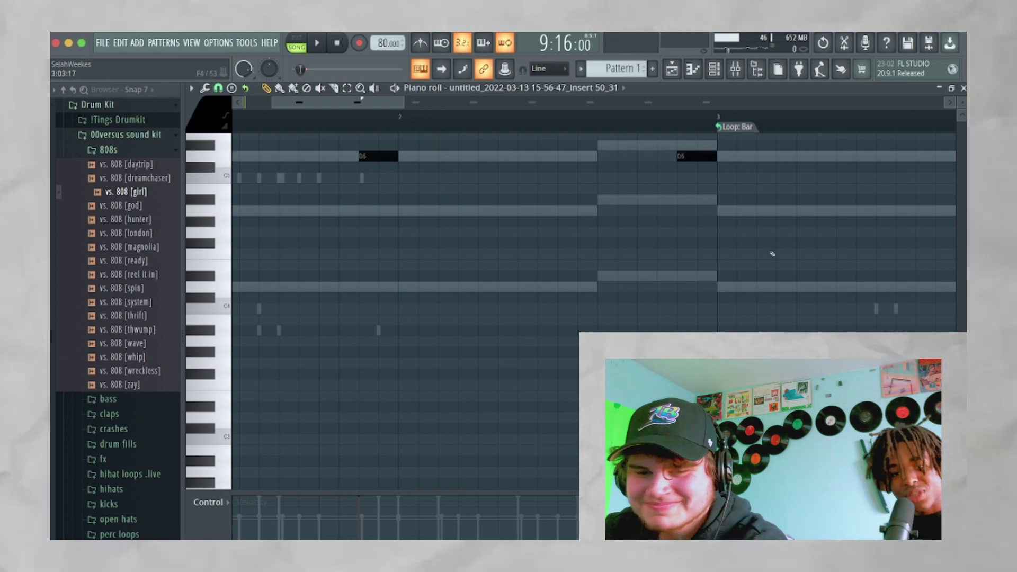
scroll(768, 250, up, 4)
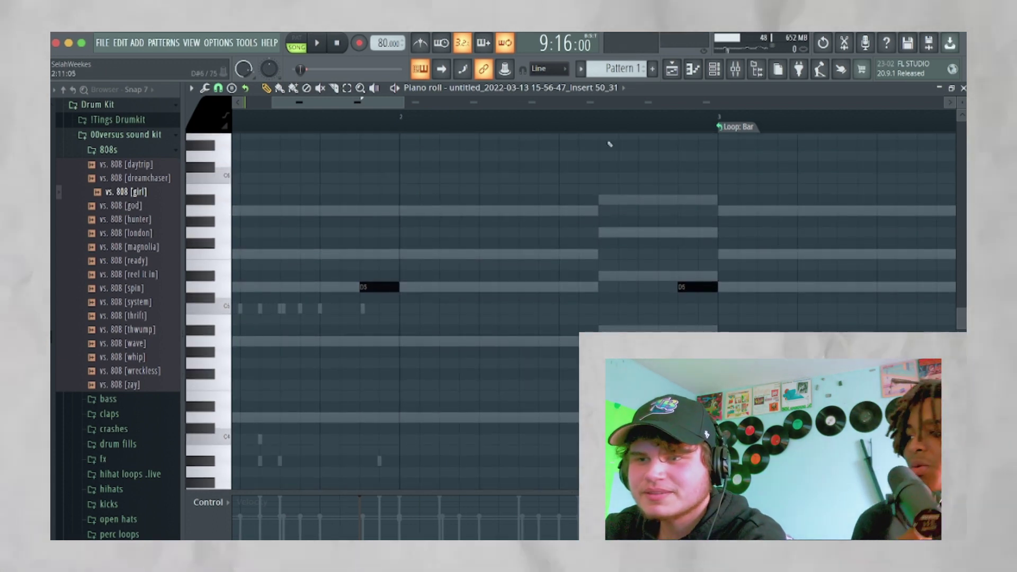